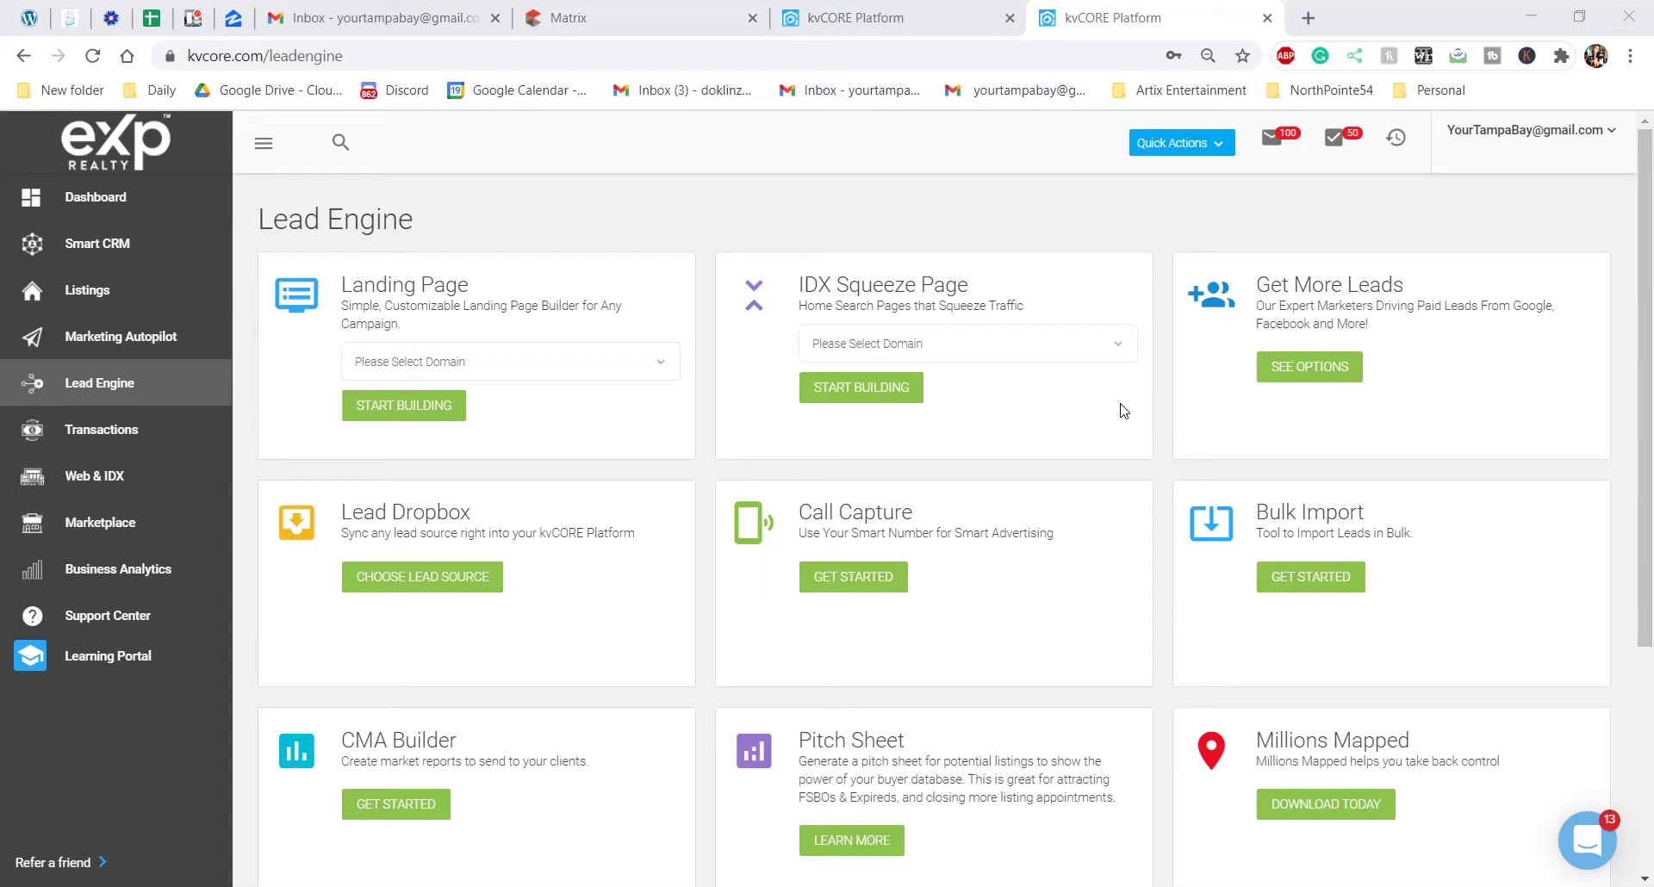
Open your own agent profile from the account menu and put it into edit mode
{"action": "left_click", "coordinate": [1603, 136]}
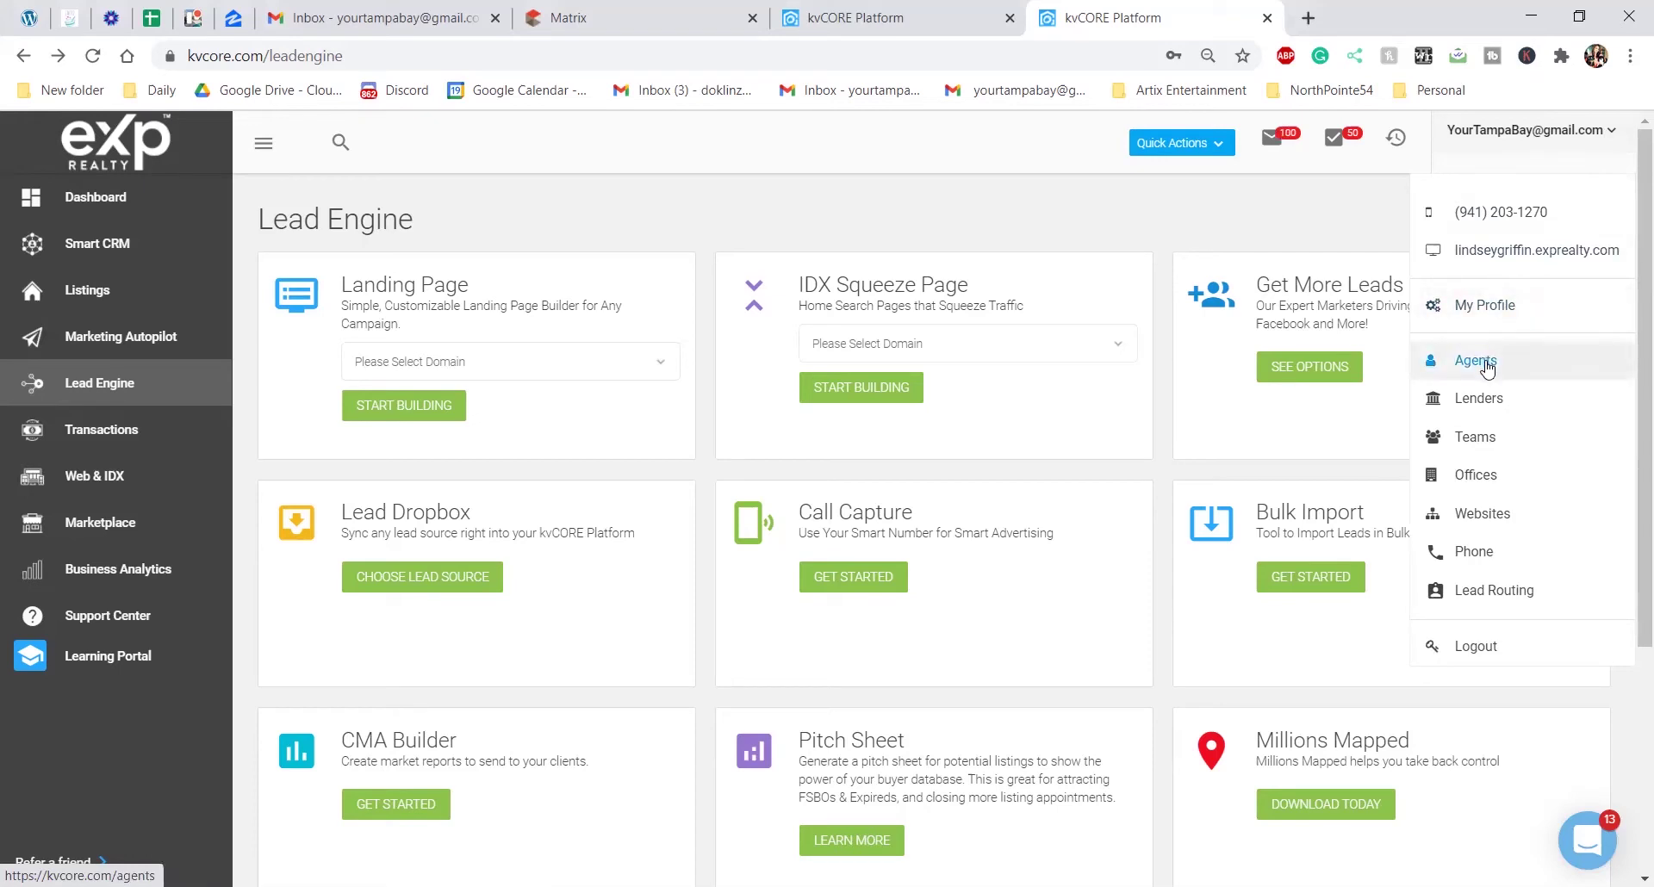
{"action": "left_click", "coordinate": [1483, 306]}
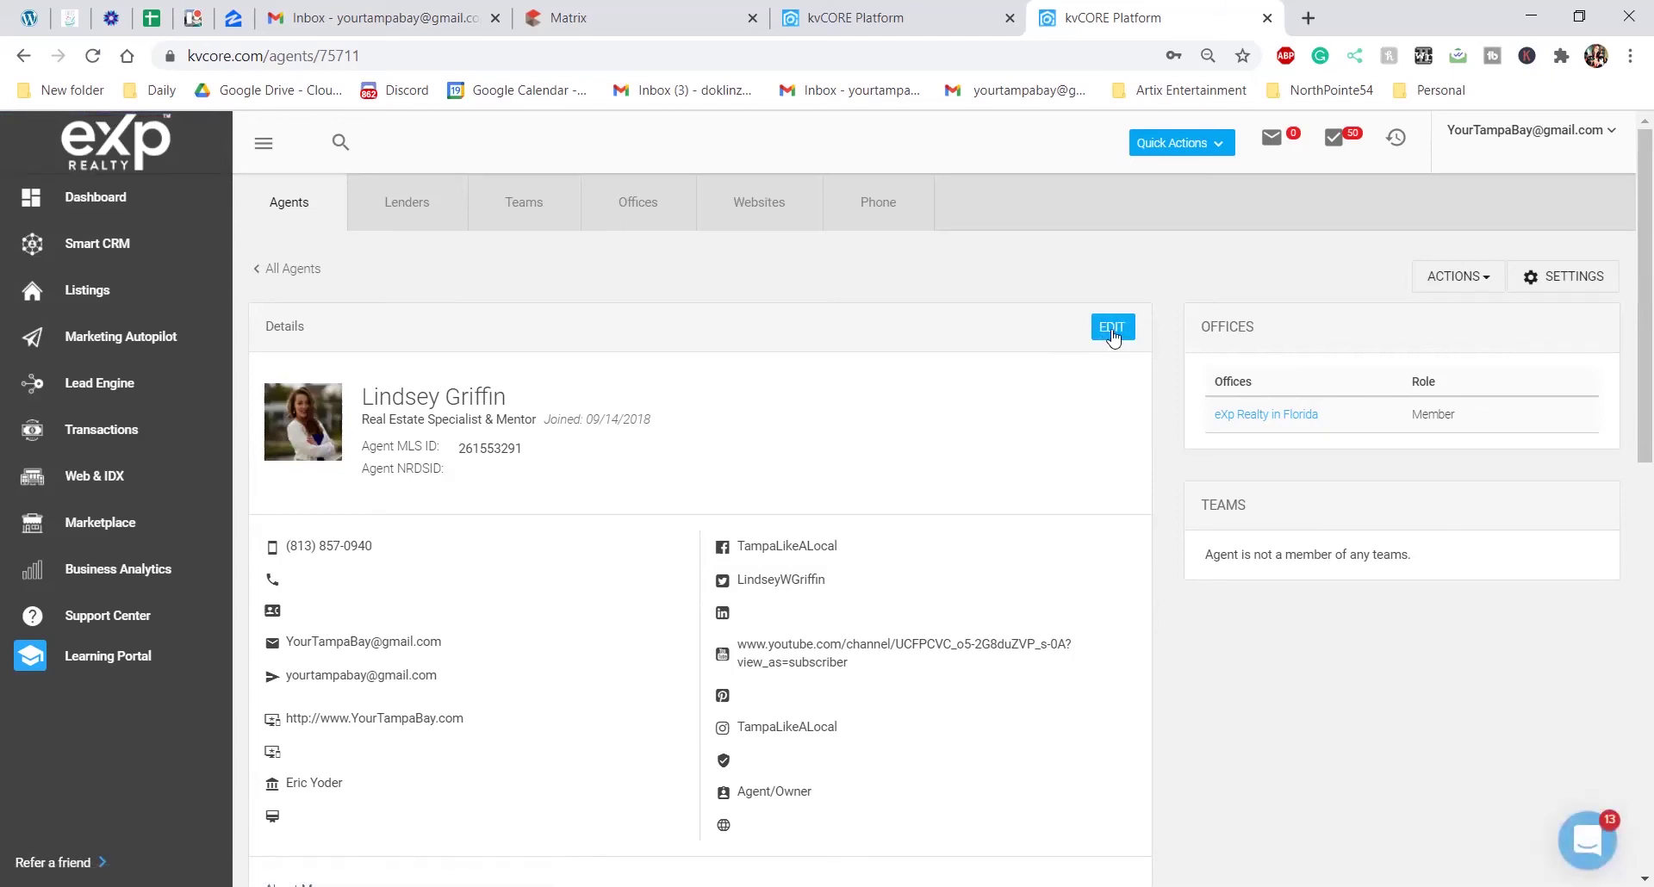
{"action": "left_click", "coordinate": [1112, 329]}
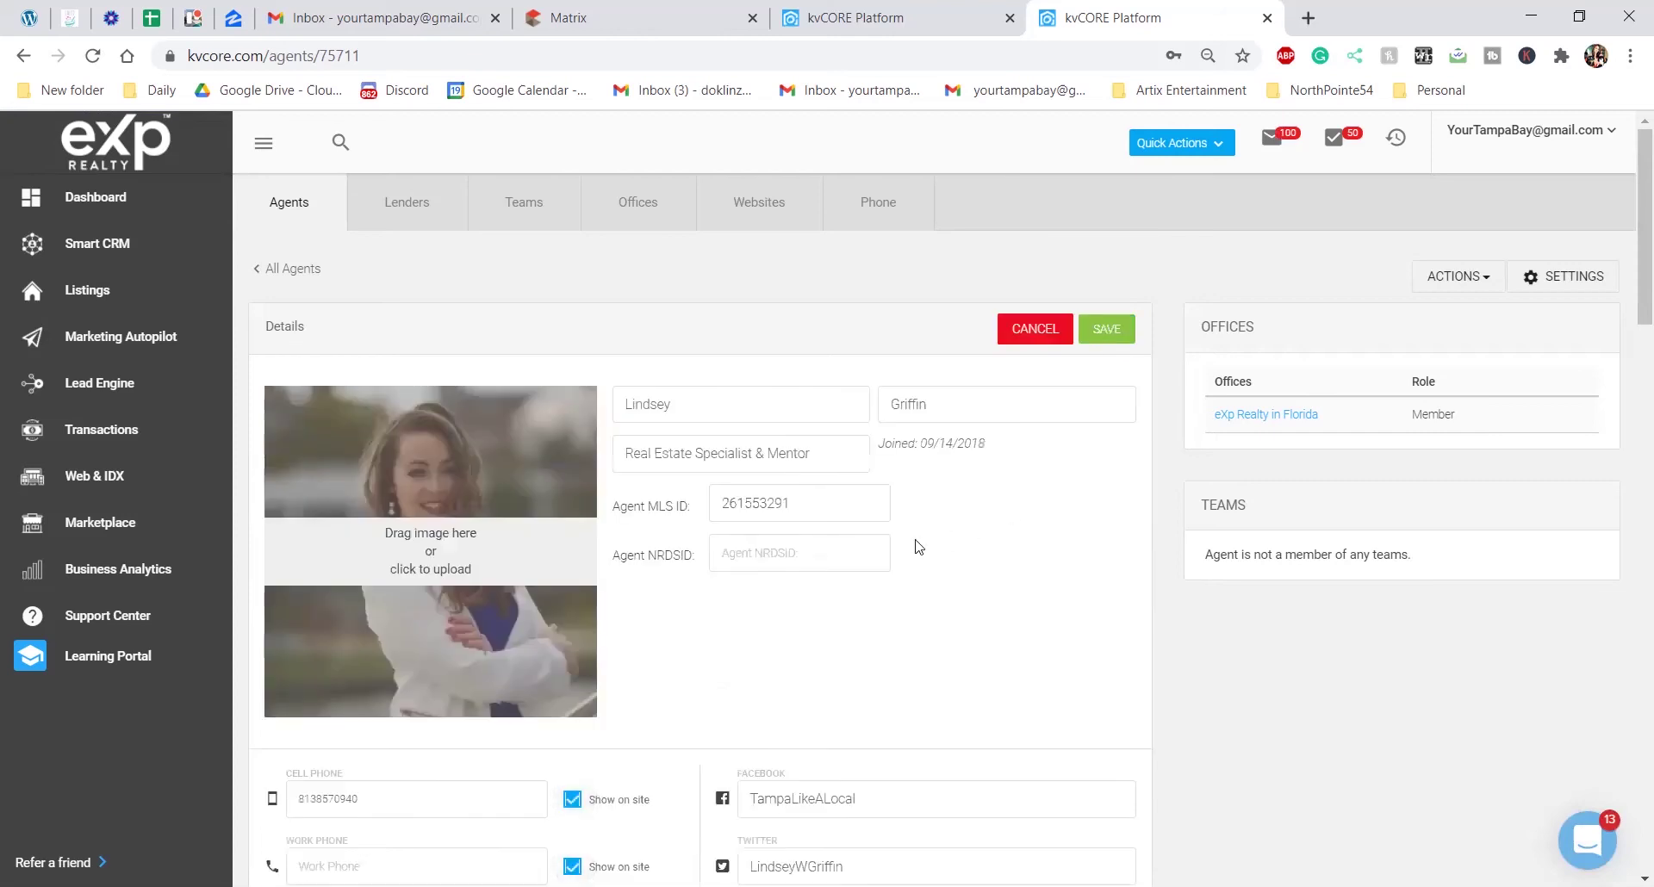
Scroll to the Lender field and open its list of available lenders
{"action": "scroll", "coordinate": [776, 568], "scroll_direction": "down", "scroll_amount": 5}
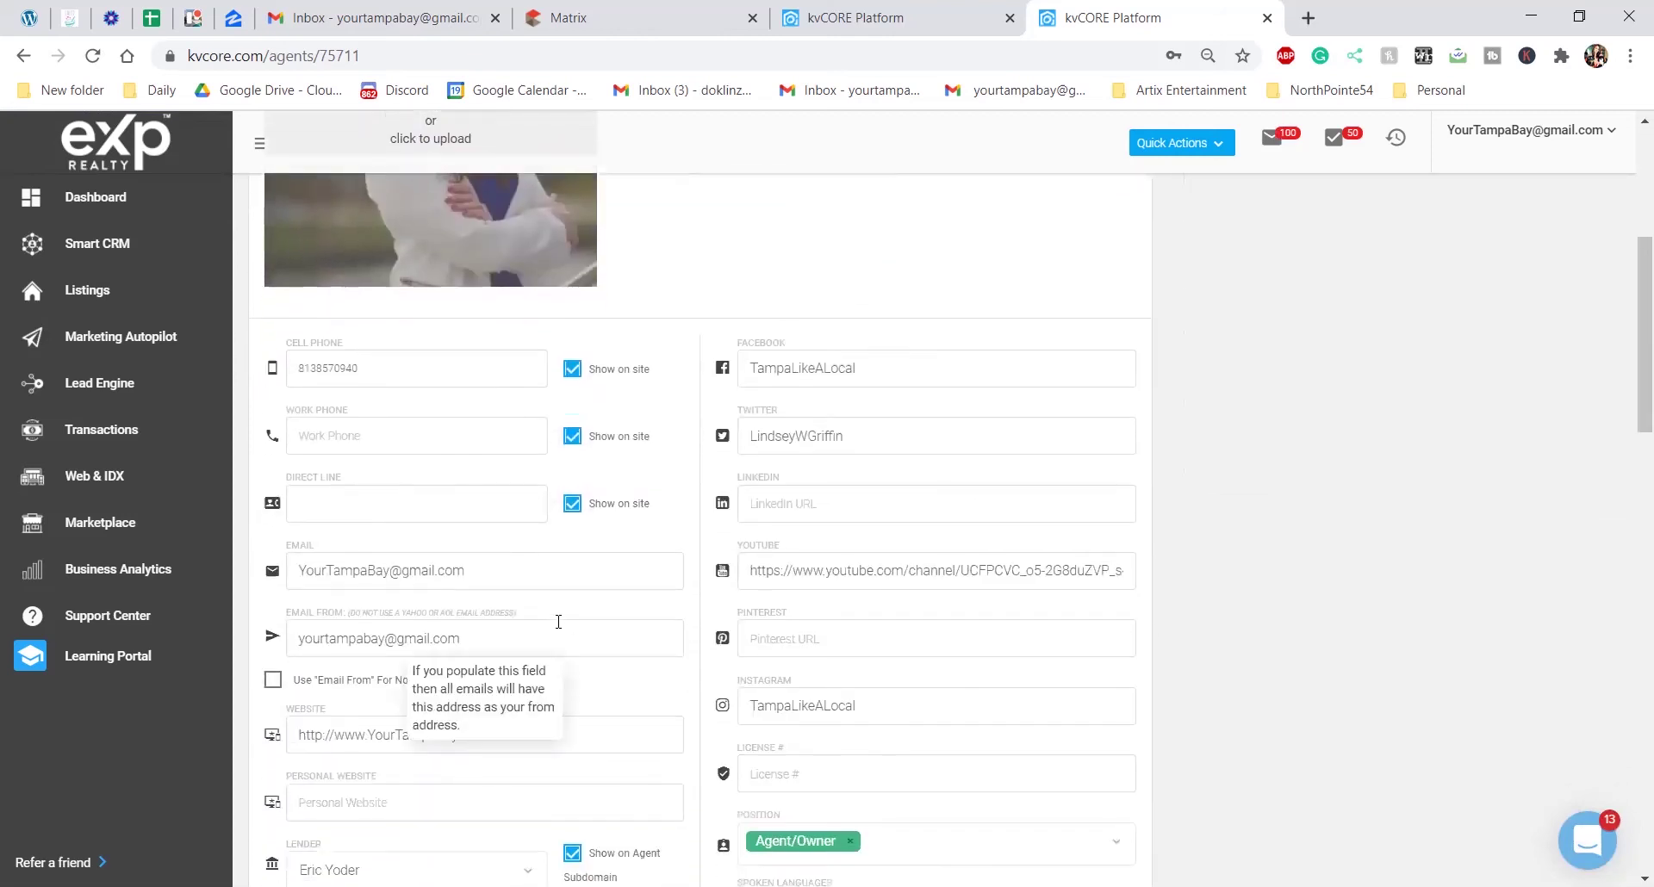
{"action": "scroll", "coordinate": [559, 622], "scroll_direction": "down", "scroll_amount": 4}
{"action": "scroll", "coordinate": [495, 499], "scroll_direction": "up", "scroll_amount": 2}
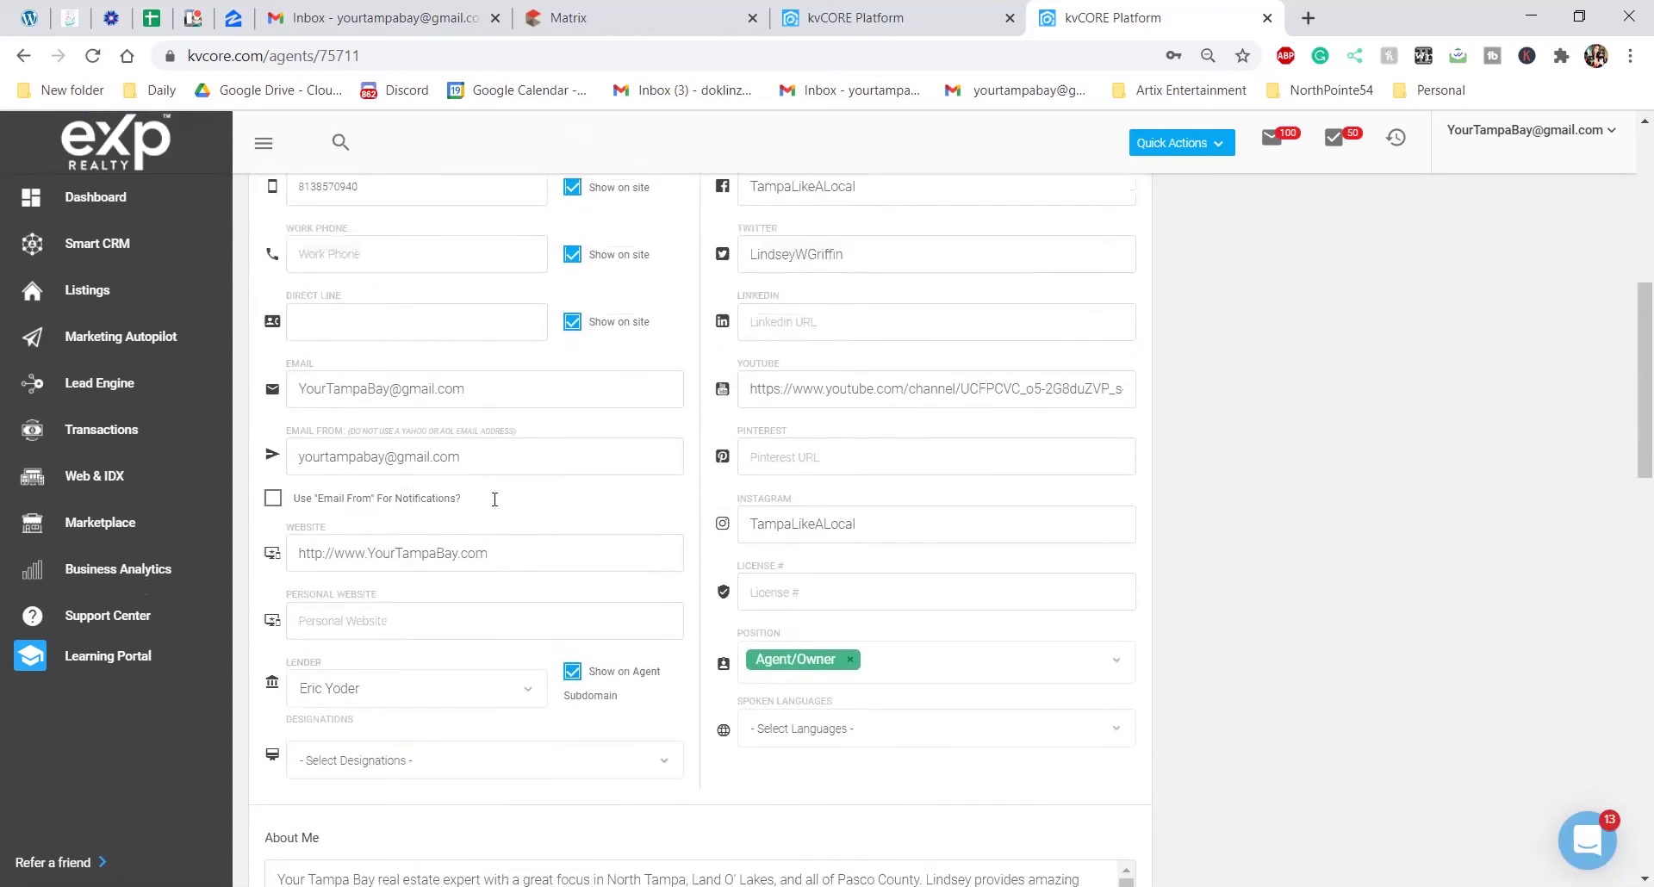
{"action": "scroll", "coordinate": [494, 499], "scroll_direction": "up", "scroll_amount": 2}
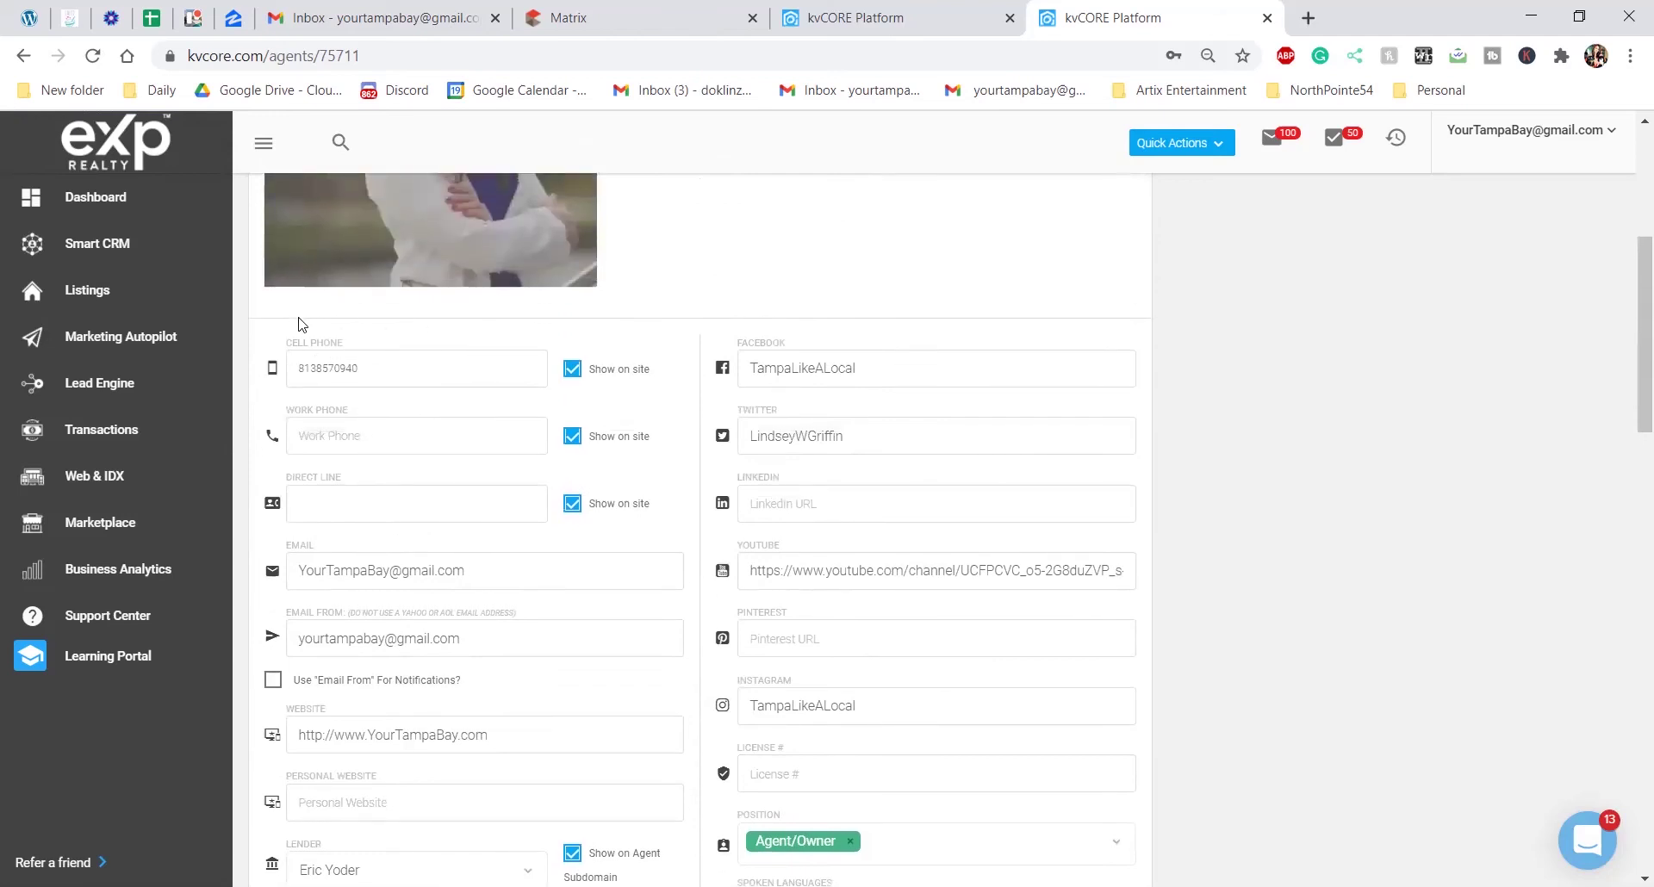
{"action": "scroll", "coordinate": [284, 379], "scroll_direction": "down", "scroll_amount": 4}
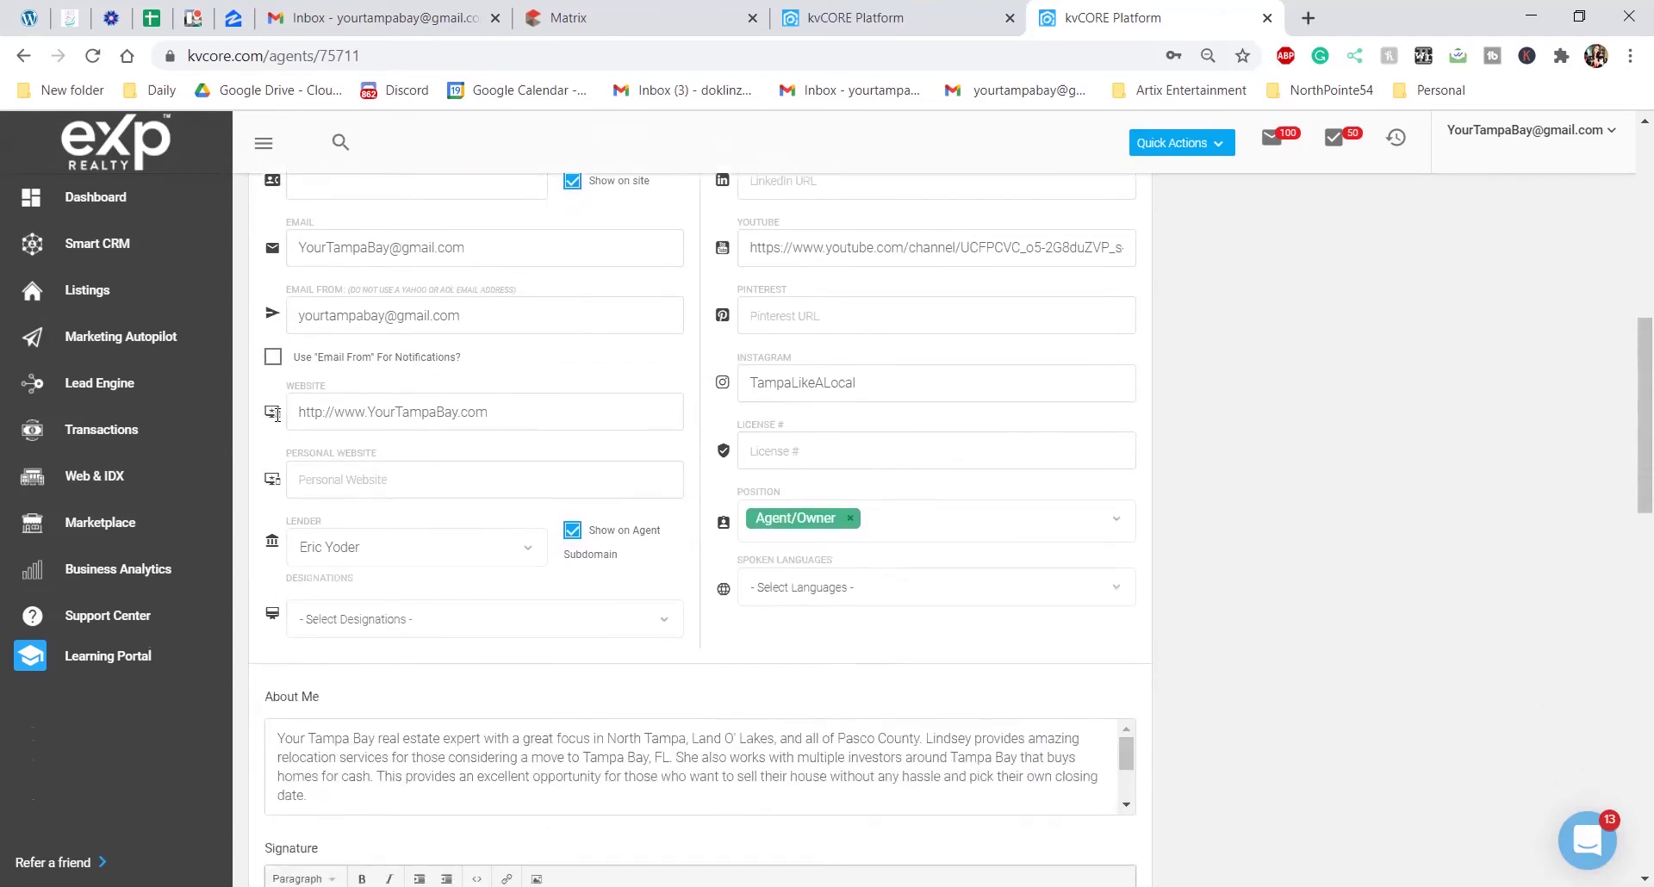
{"action": "left_click", "coordinate": [532, 555]}
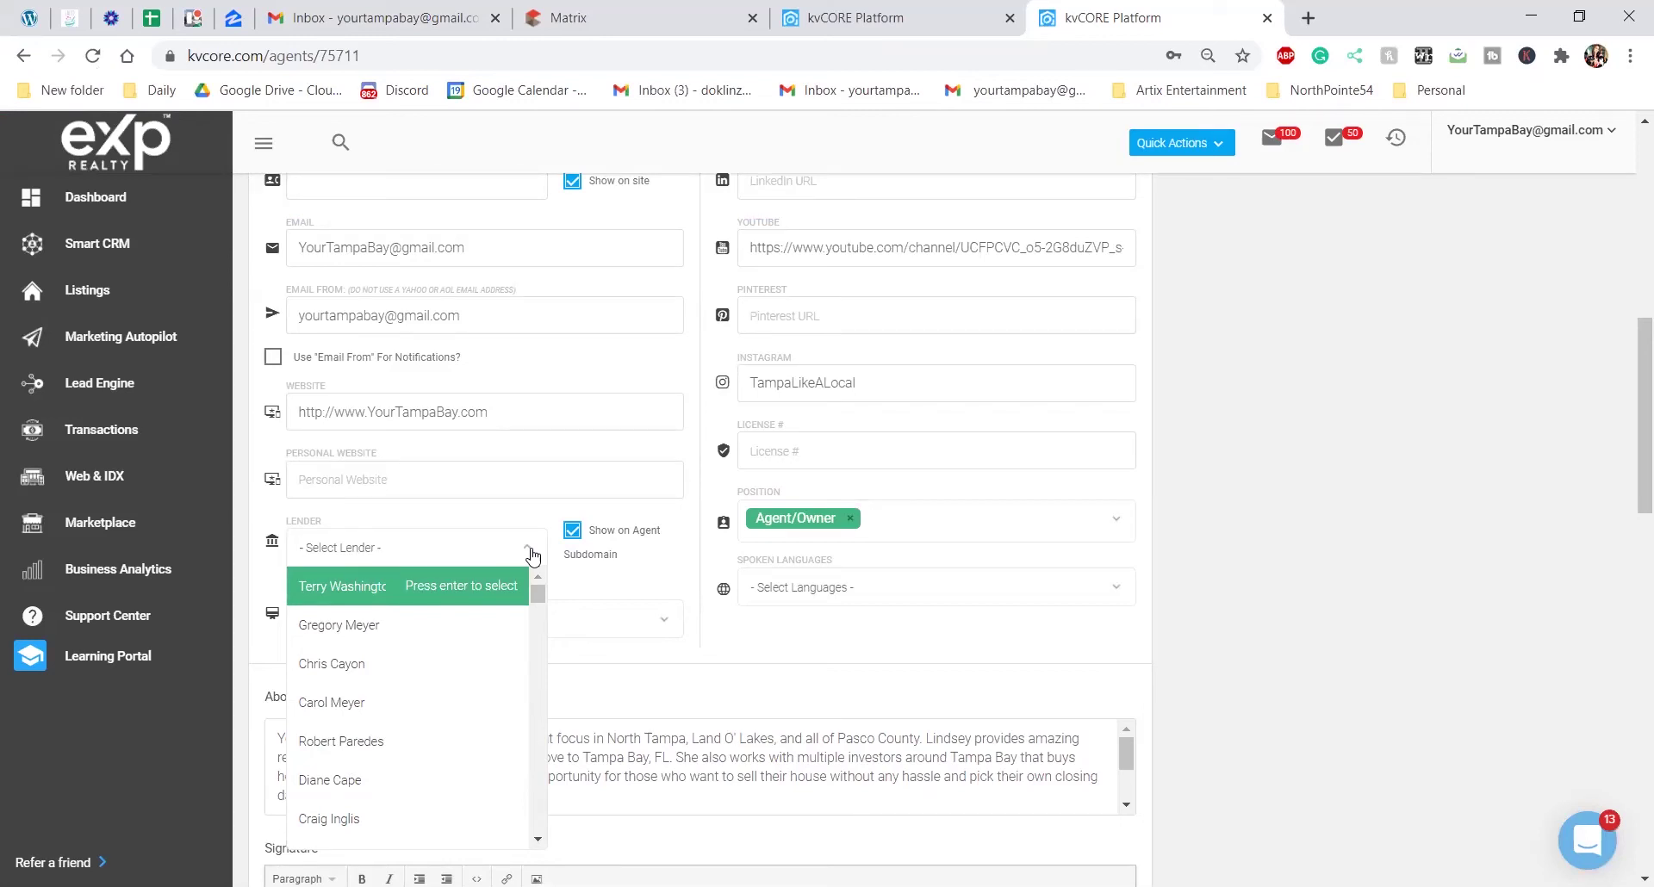
Select the lender in the Lender dropdown and save the agent profile
{"action": "left_click", "coordinate": [532, 551]}
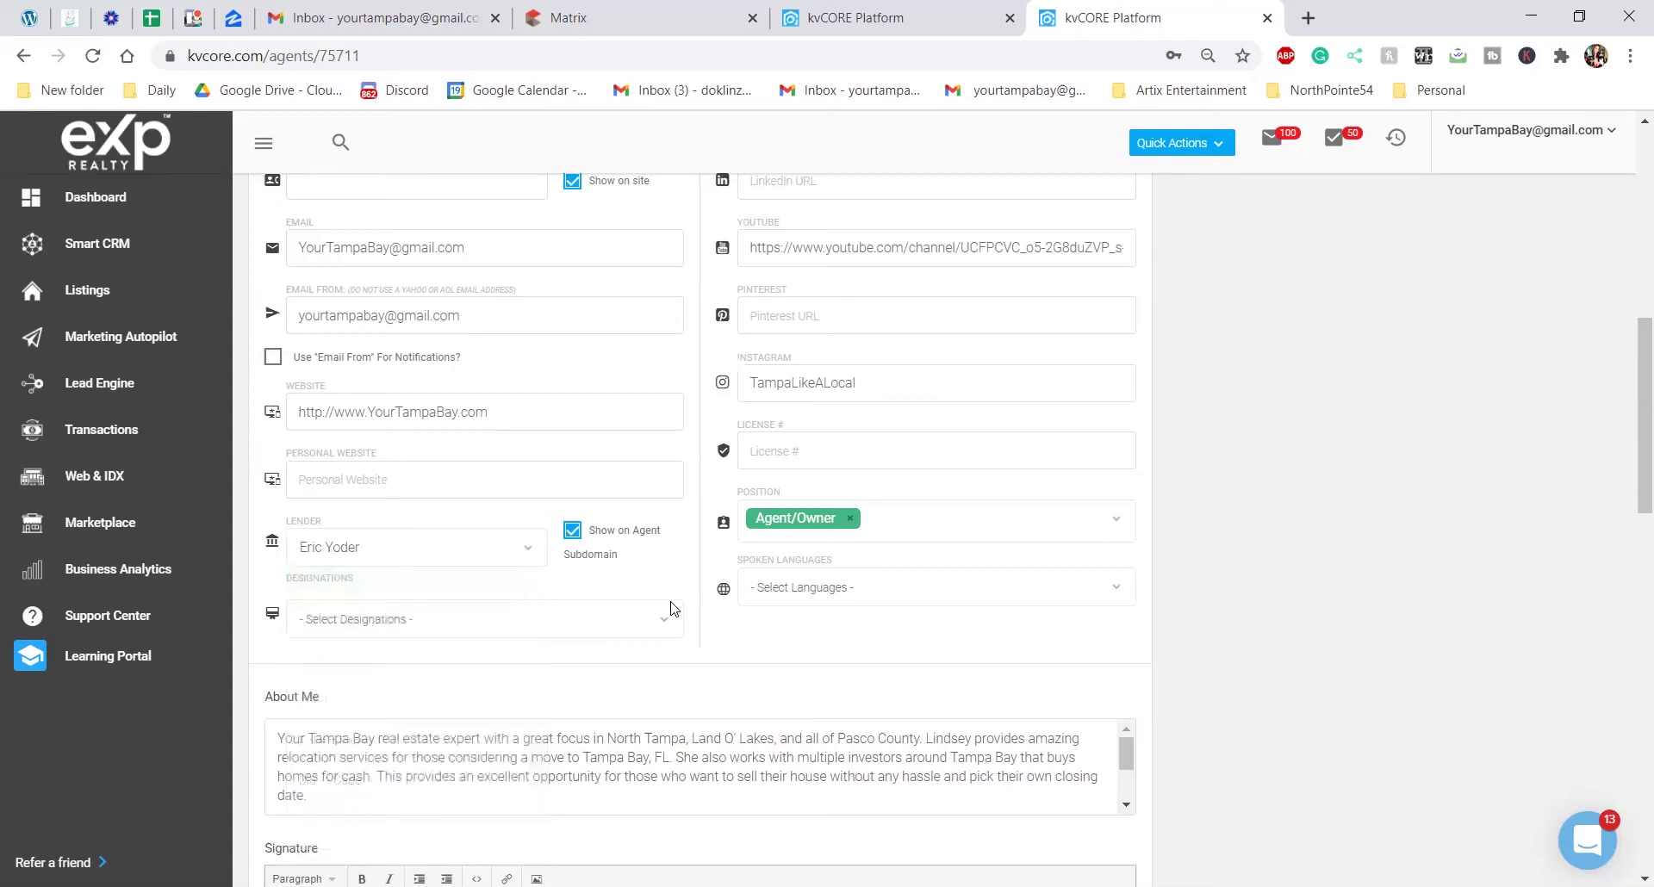
{"action": "scroll", "coordinate": [968, 506], "scroll_direction": "down", "scroll_amount": 3}
{"action": "scroll", "coordinate": [965, 507], "scroll_direction": "down", "scroll_amount": 3}
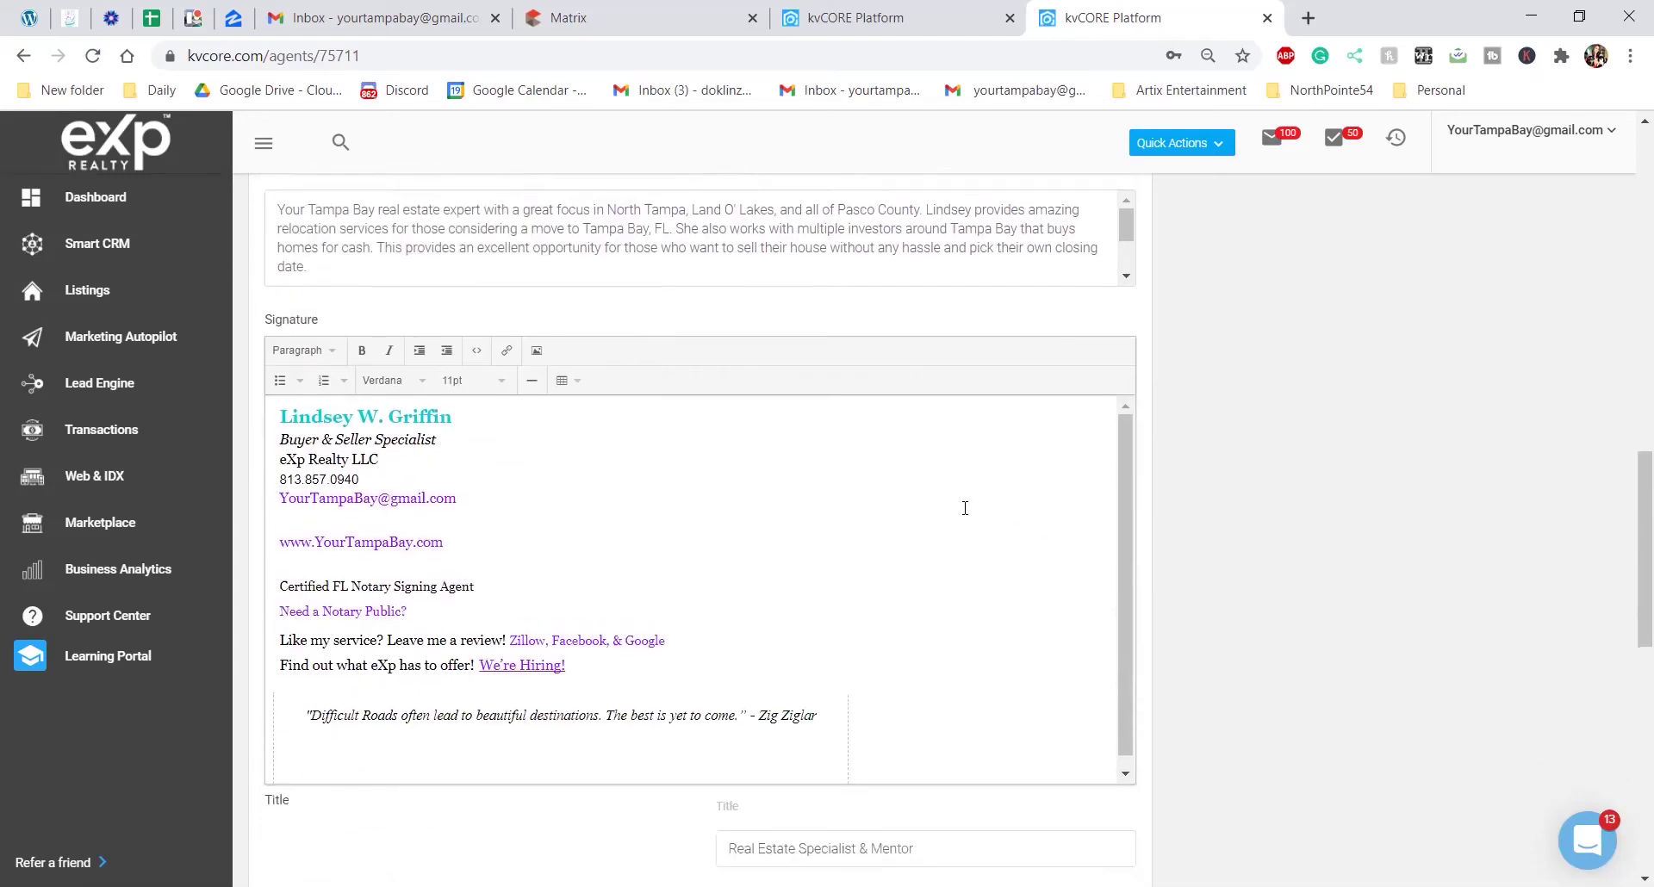
{"action": "scroll", "coordinate": [960, 506], "scroll_direction": "up", "scroll_amount": 12}
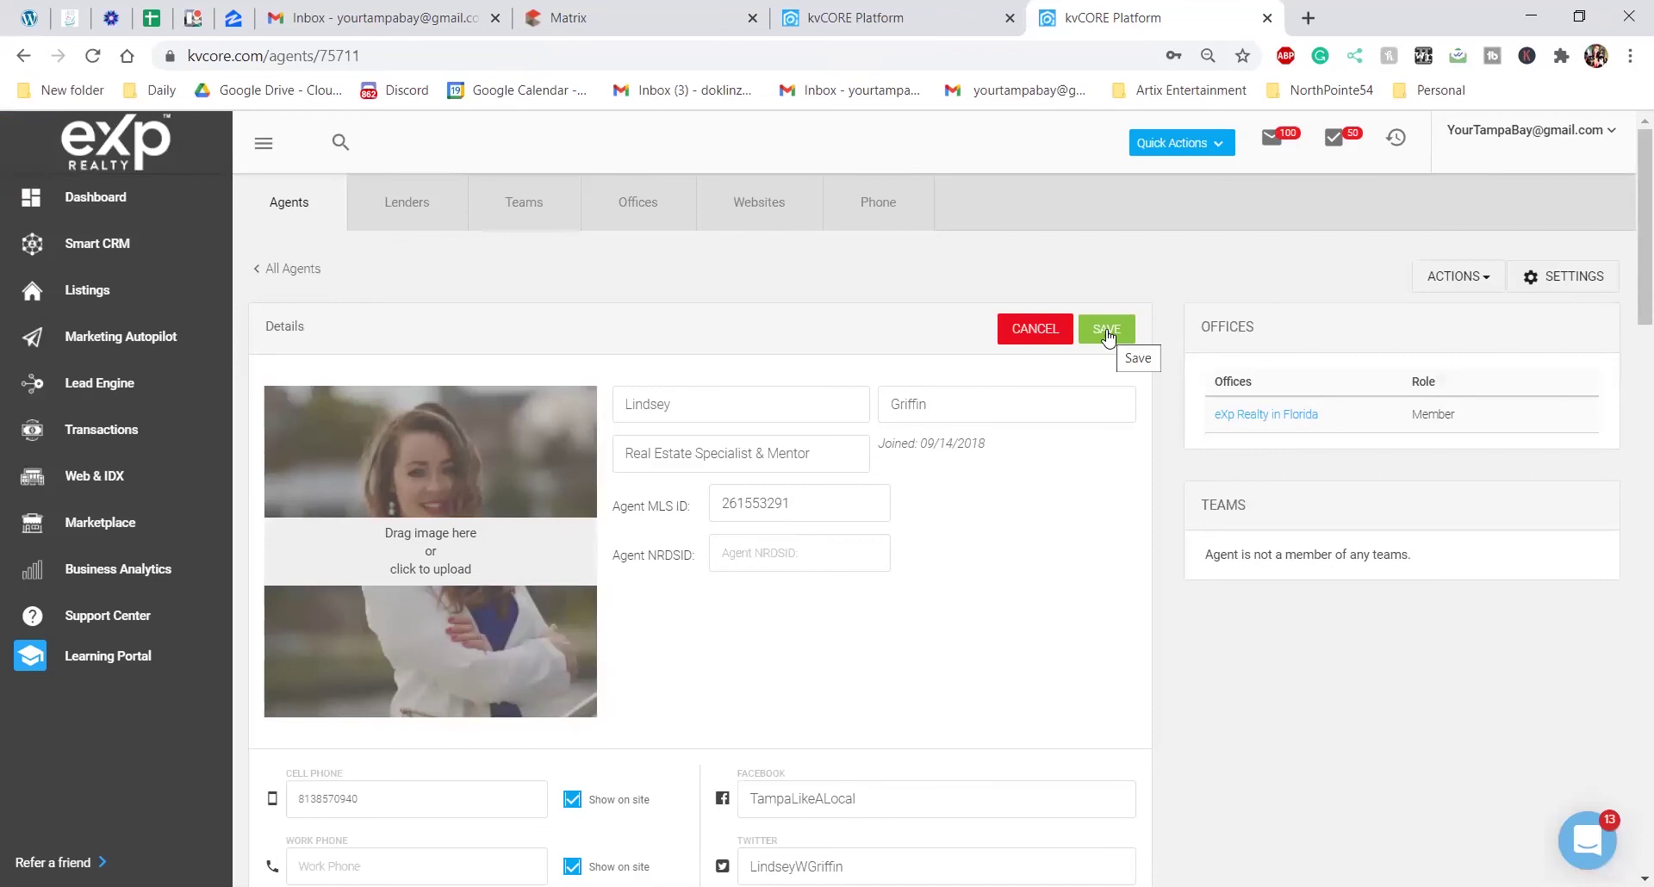
{"action": "scroll", "coordinate": [1015, 384], "scroll_direction": "down", "scroll_amount": 10}
{"action": "scroll", "coordinate": [738, 468], "scroll_direction": "down", "scroll_amount": 1}
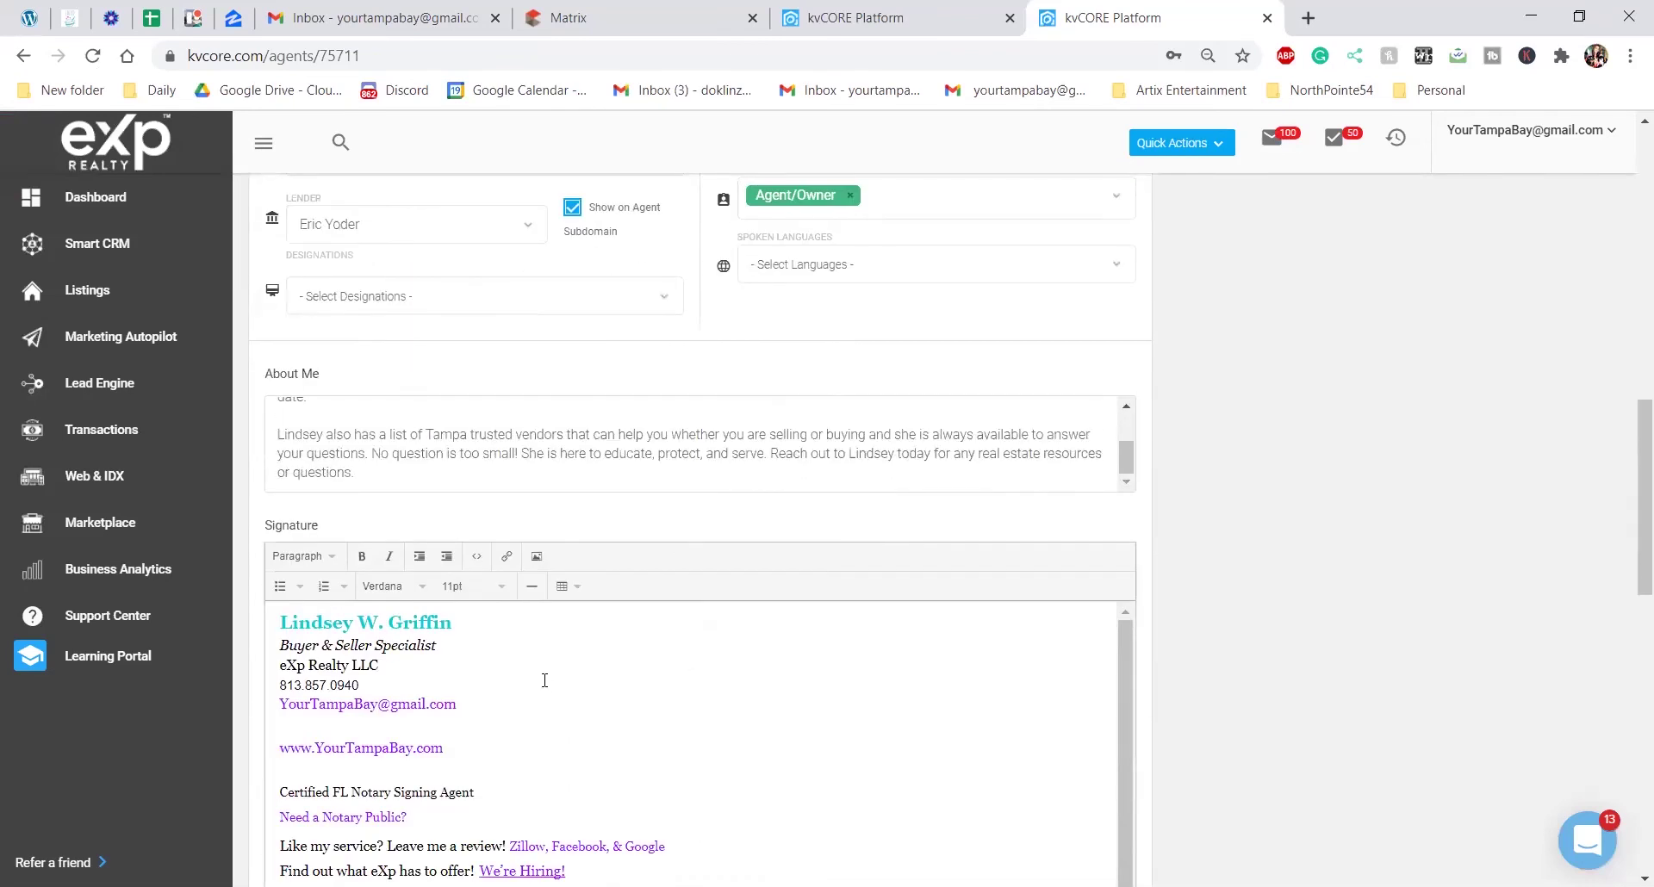
{"action": "scroll", "coordinate": [522, 693], "scroll_direction": "down", "scroll_amount": 1}
{"action": "scroll", "coordinate": [482, 694], "scroll_direction": "up", "scroll_amount": 12}
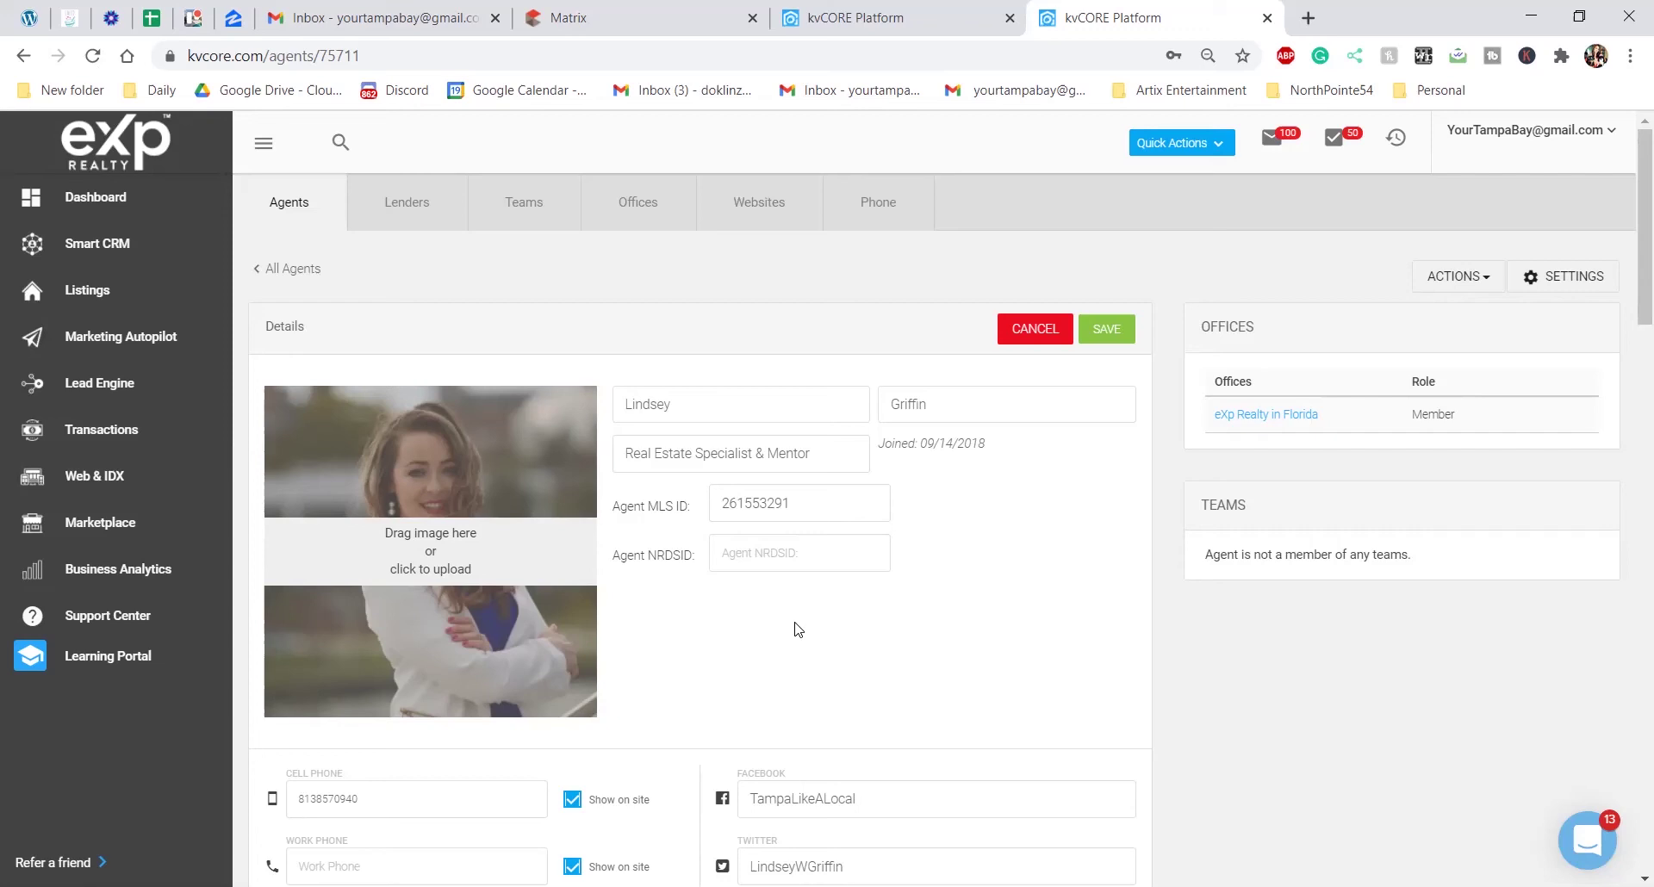
{"action": "left_click", "coordinate": [1109, 329]}
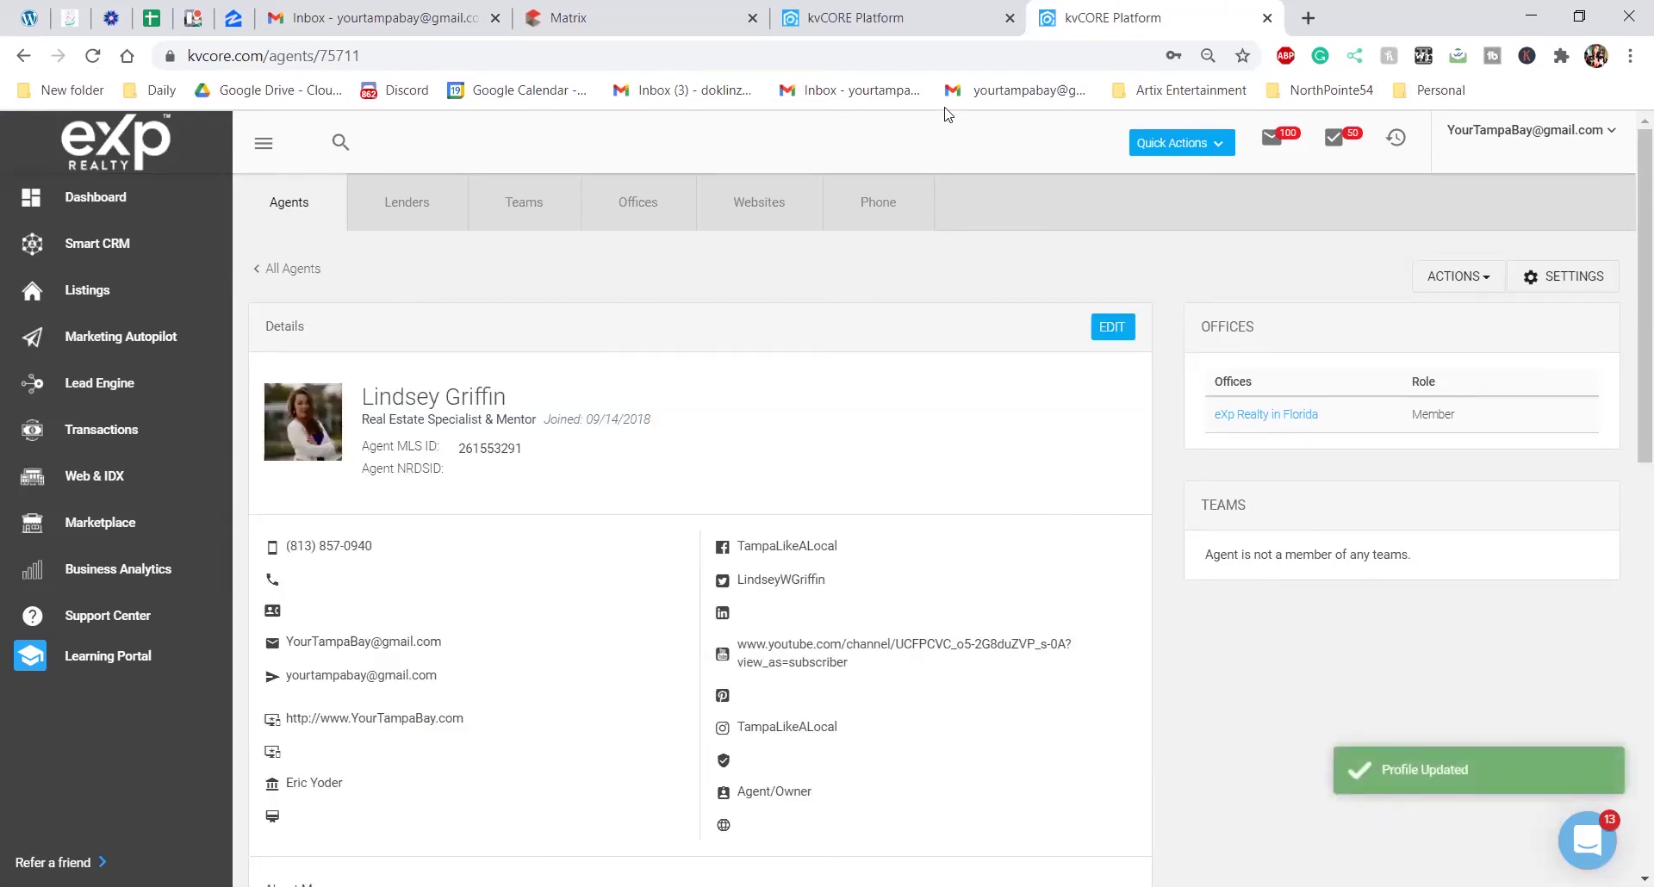
Switch to the lead's dashboard and expand More Details to reveal the empty Lender field
{"action": "left_click", "coordinate": [949, 34]}
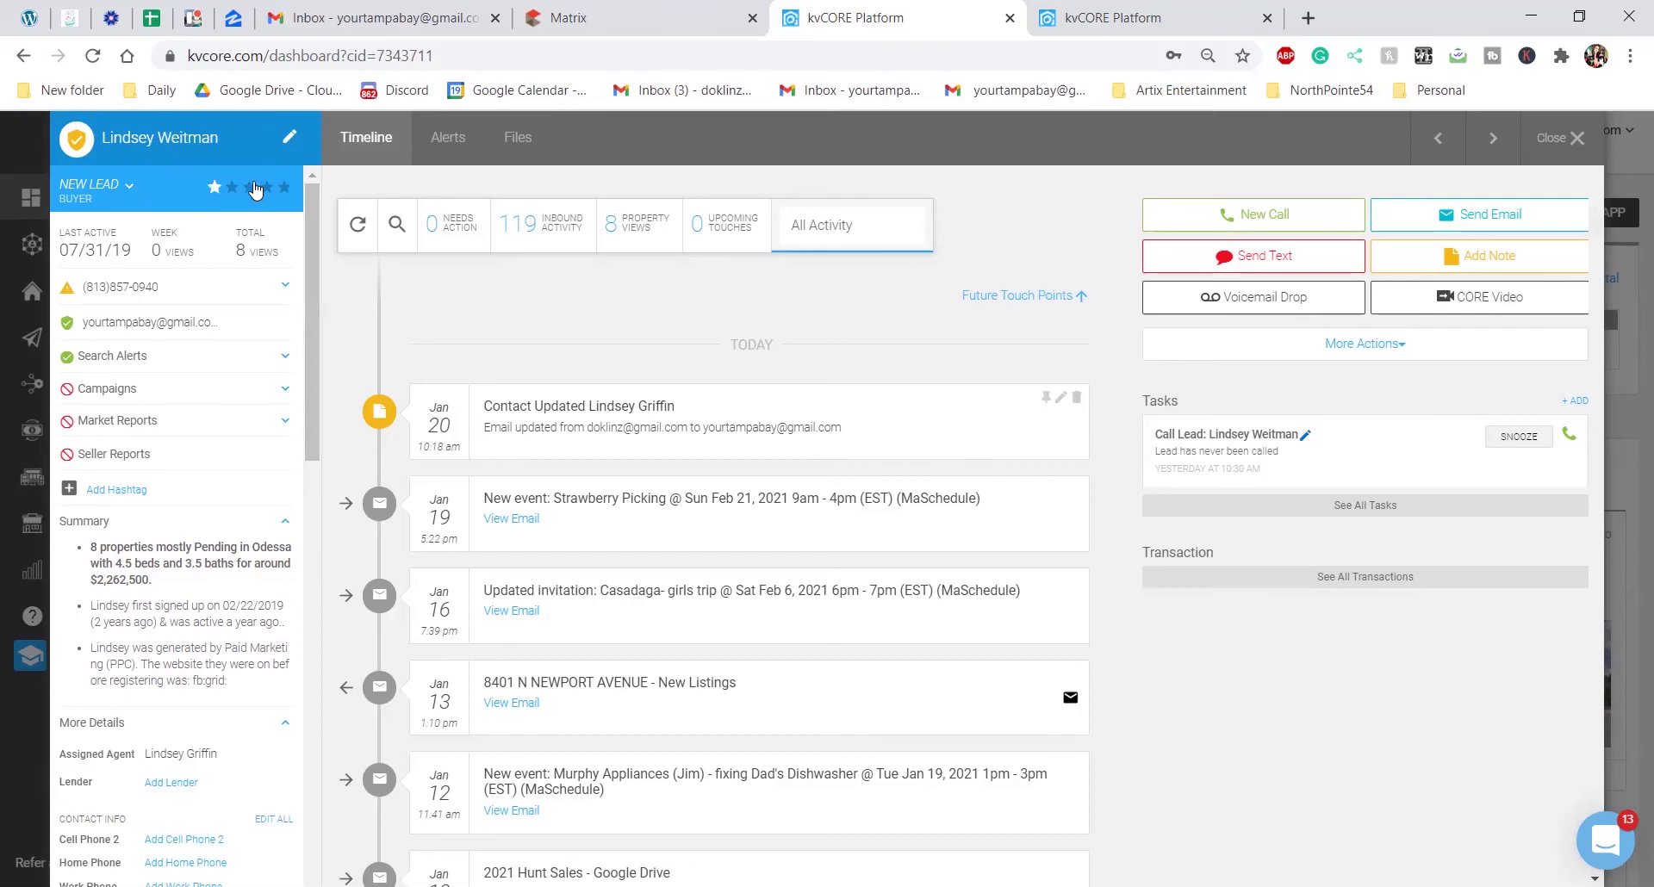
{"action": "scroll", "coordinate": [172, 344], "scroll_direction": "down", "scroll_amount": 4}
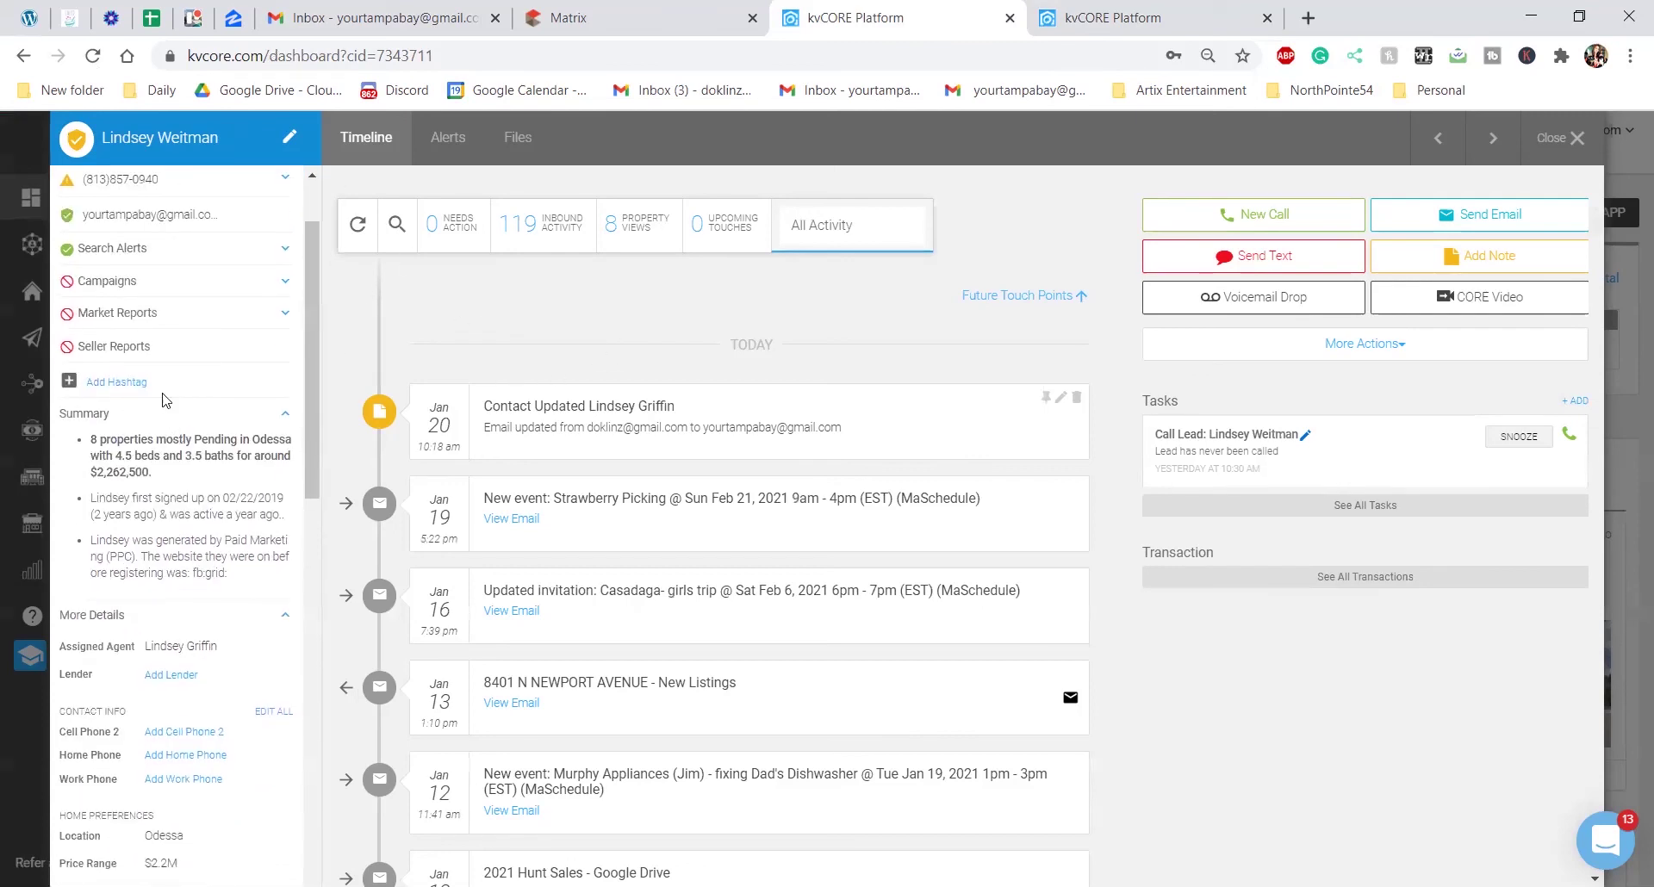
{"action": "scroll", "coordinate": [144, 394], "scroll_direction": "down", "scroll_amount": 1}
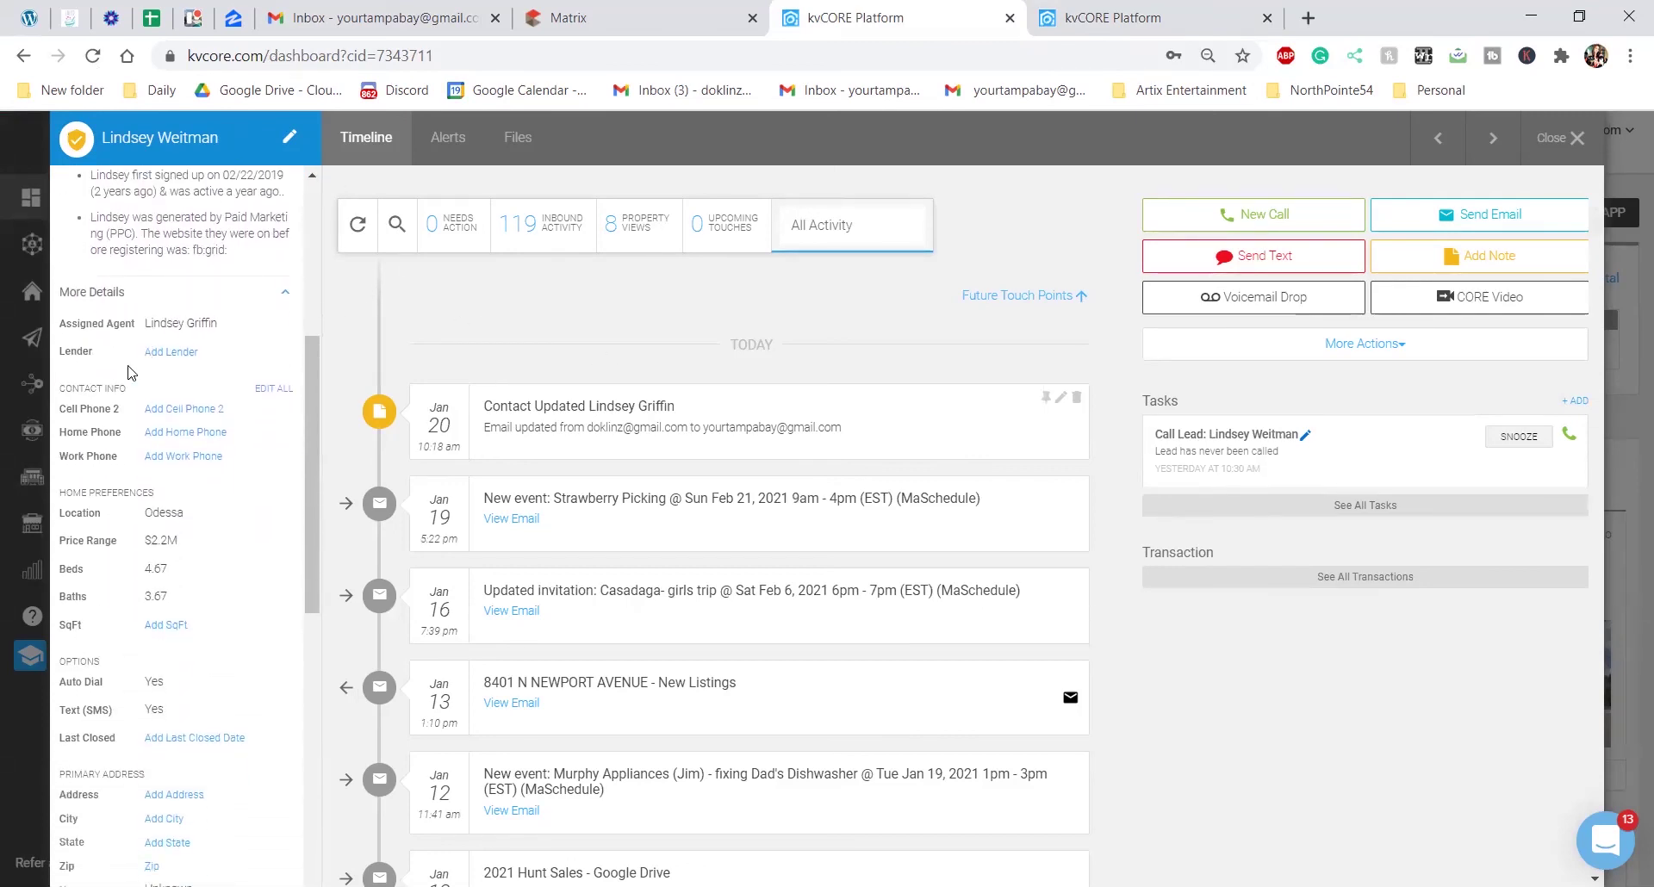
{"action": "left_click", "coordinate": [277, 297]}
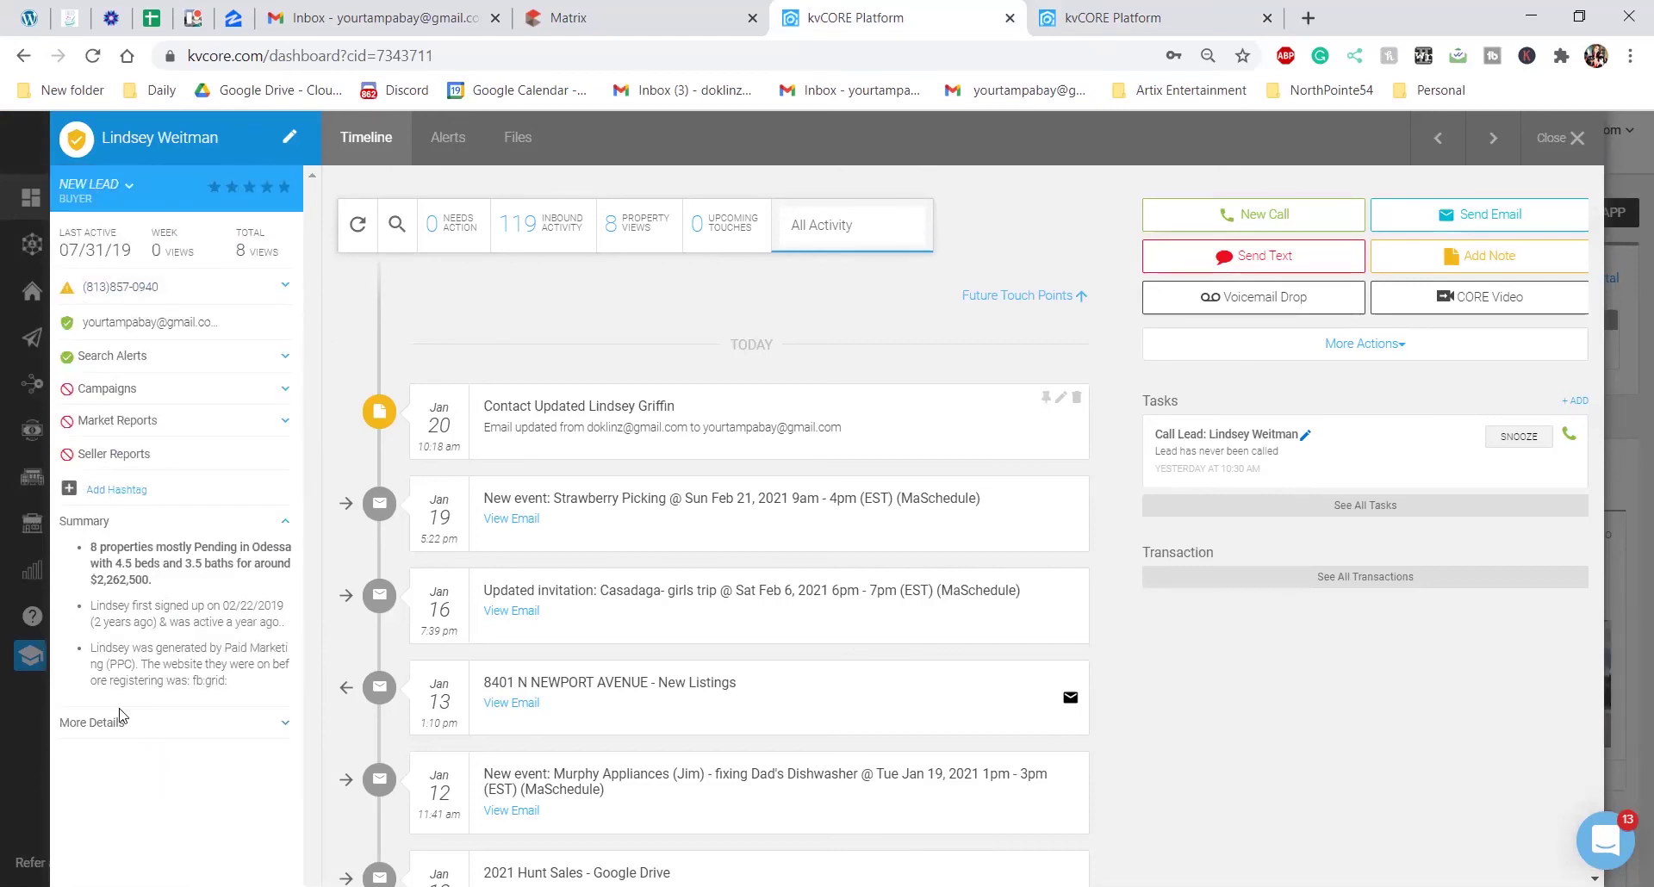
{"action": "left_click", "coordinate": [284, 727]}
{"action": "scroll", "coordinate": [82, 724], "scroll_direction": "down", "scroll_amount": 1}
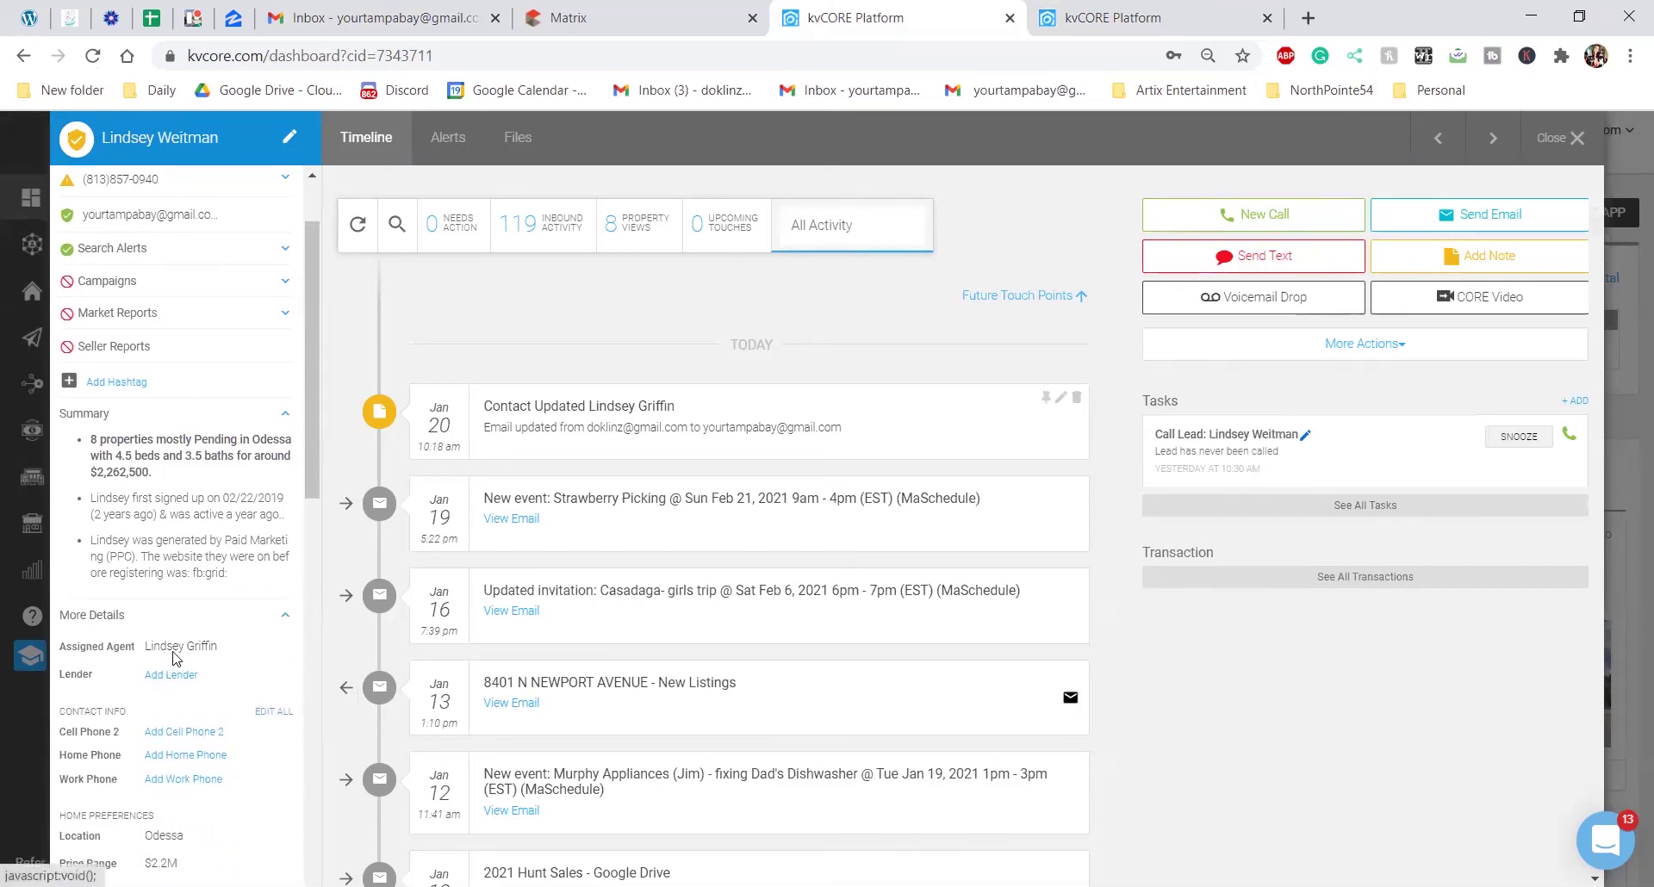
Search the lender by name, set them as the lead's Lender, and save the lead
{"action": "left_click", "coordinate": [168, 677]}
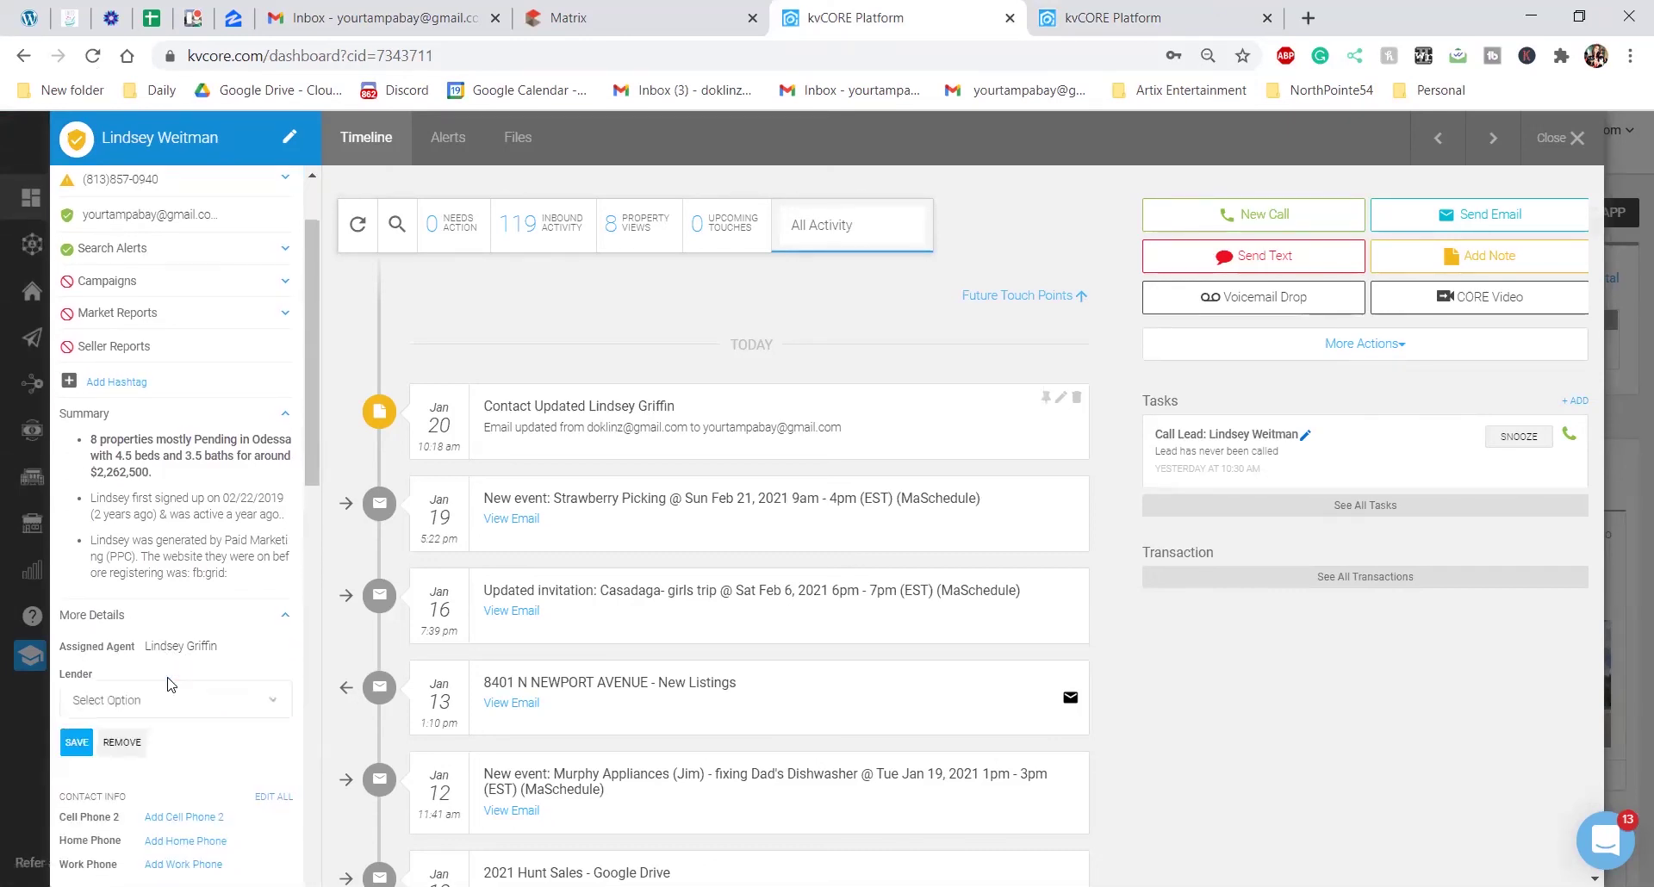
{"action": "left_click", "coordinate": [229, 705]}
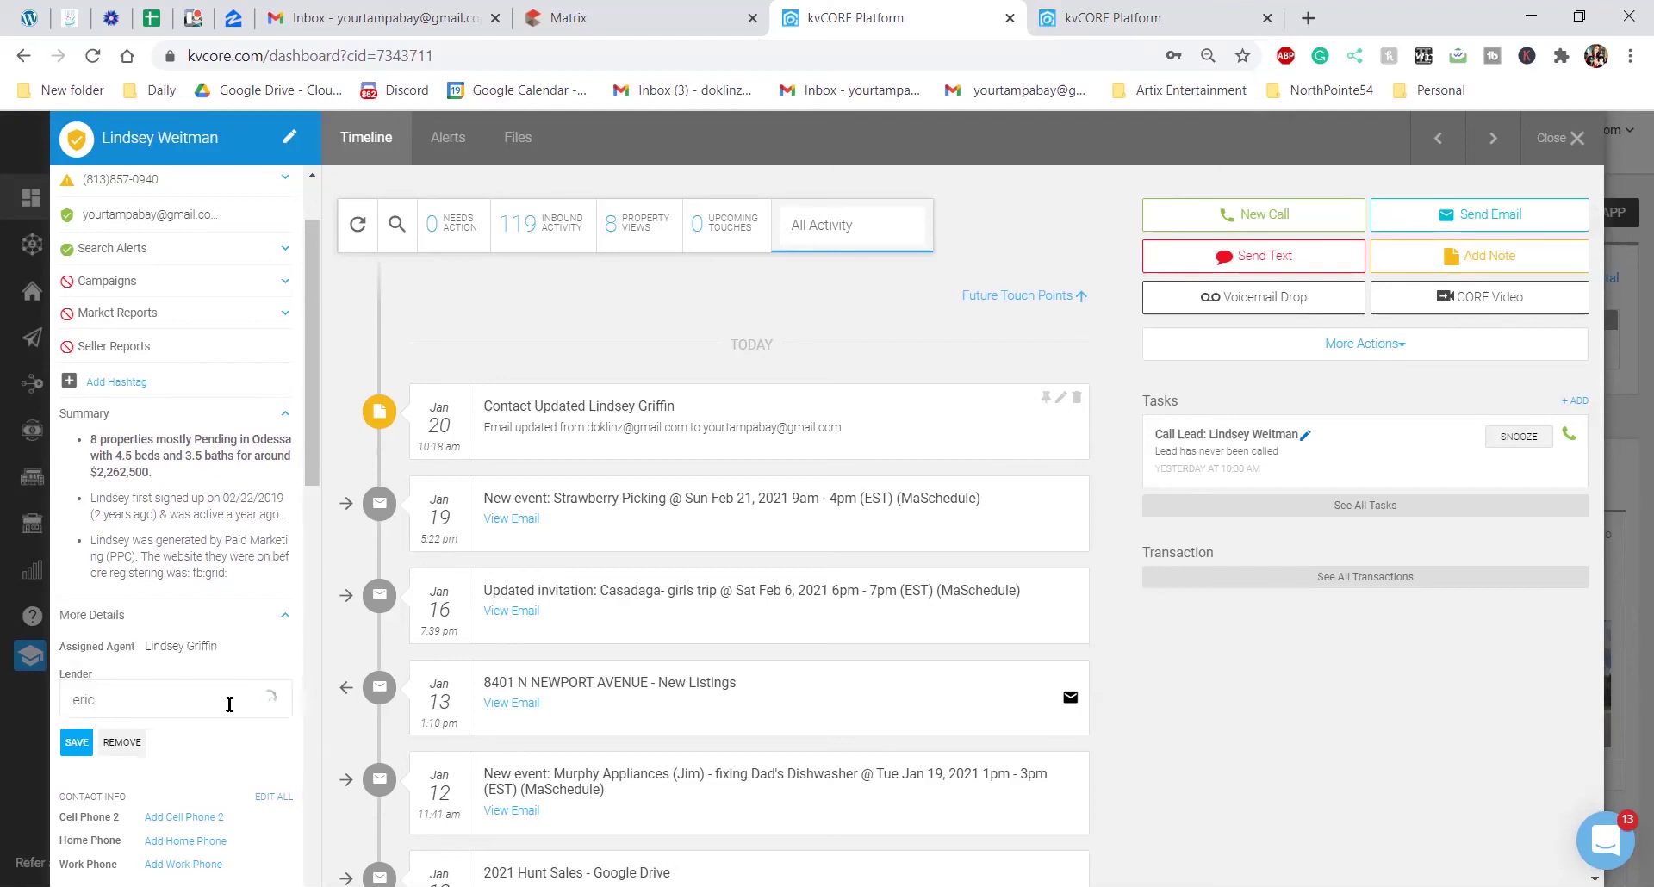
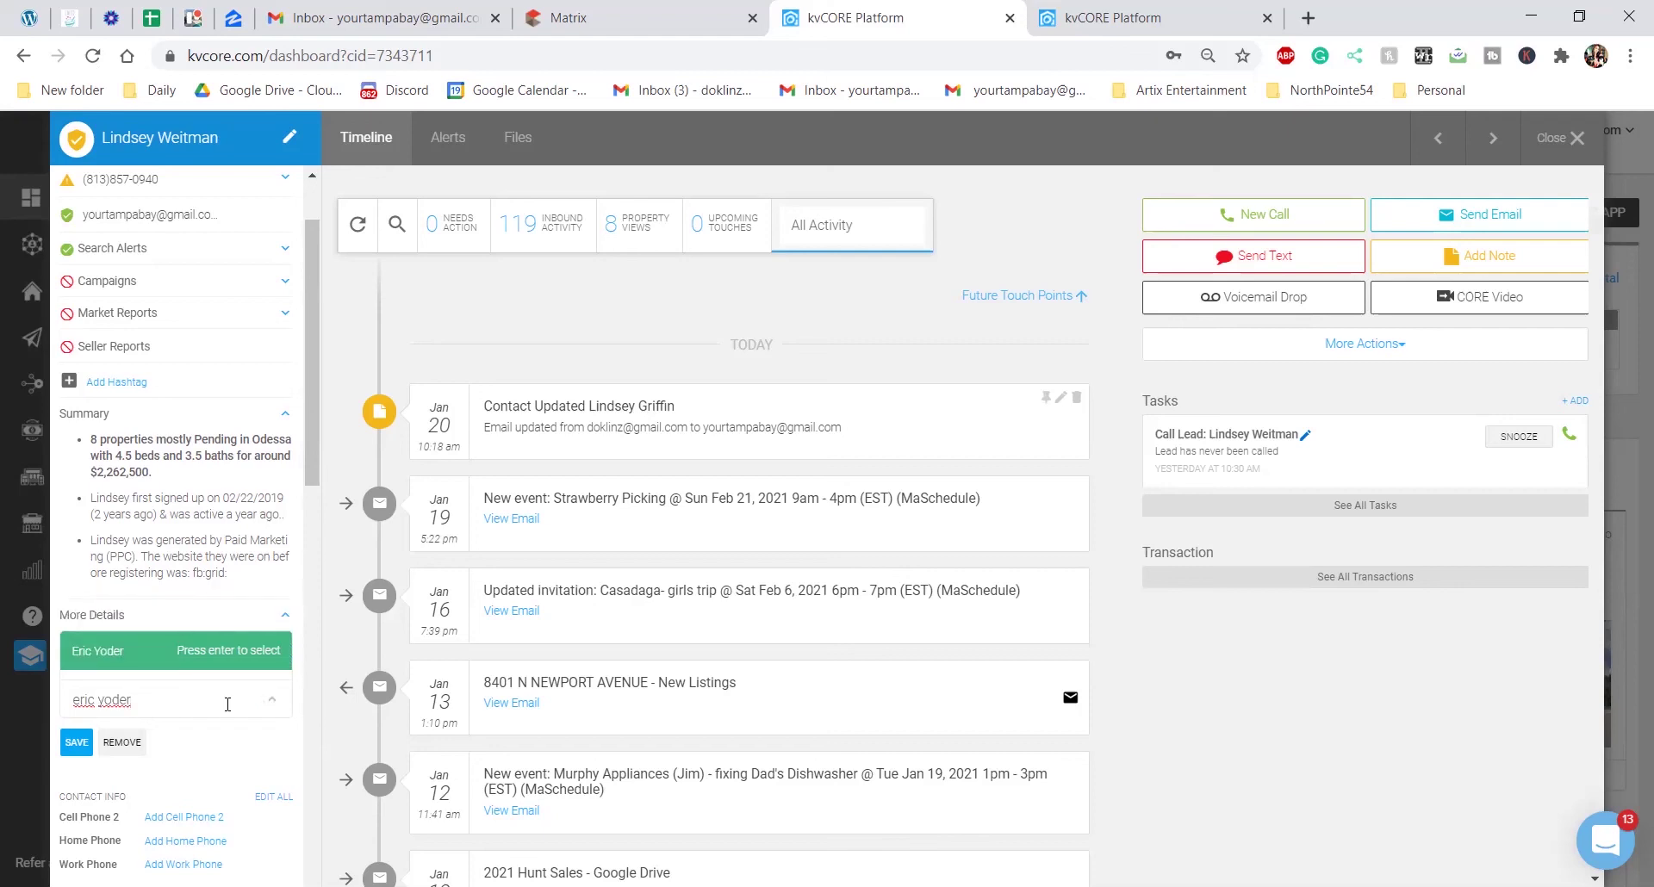
{"action": "left_click", "coordinate": [160, 659]}
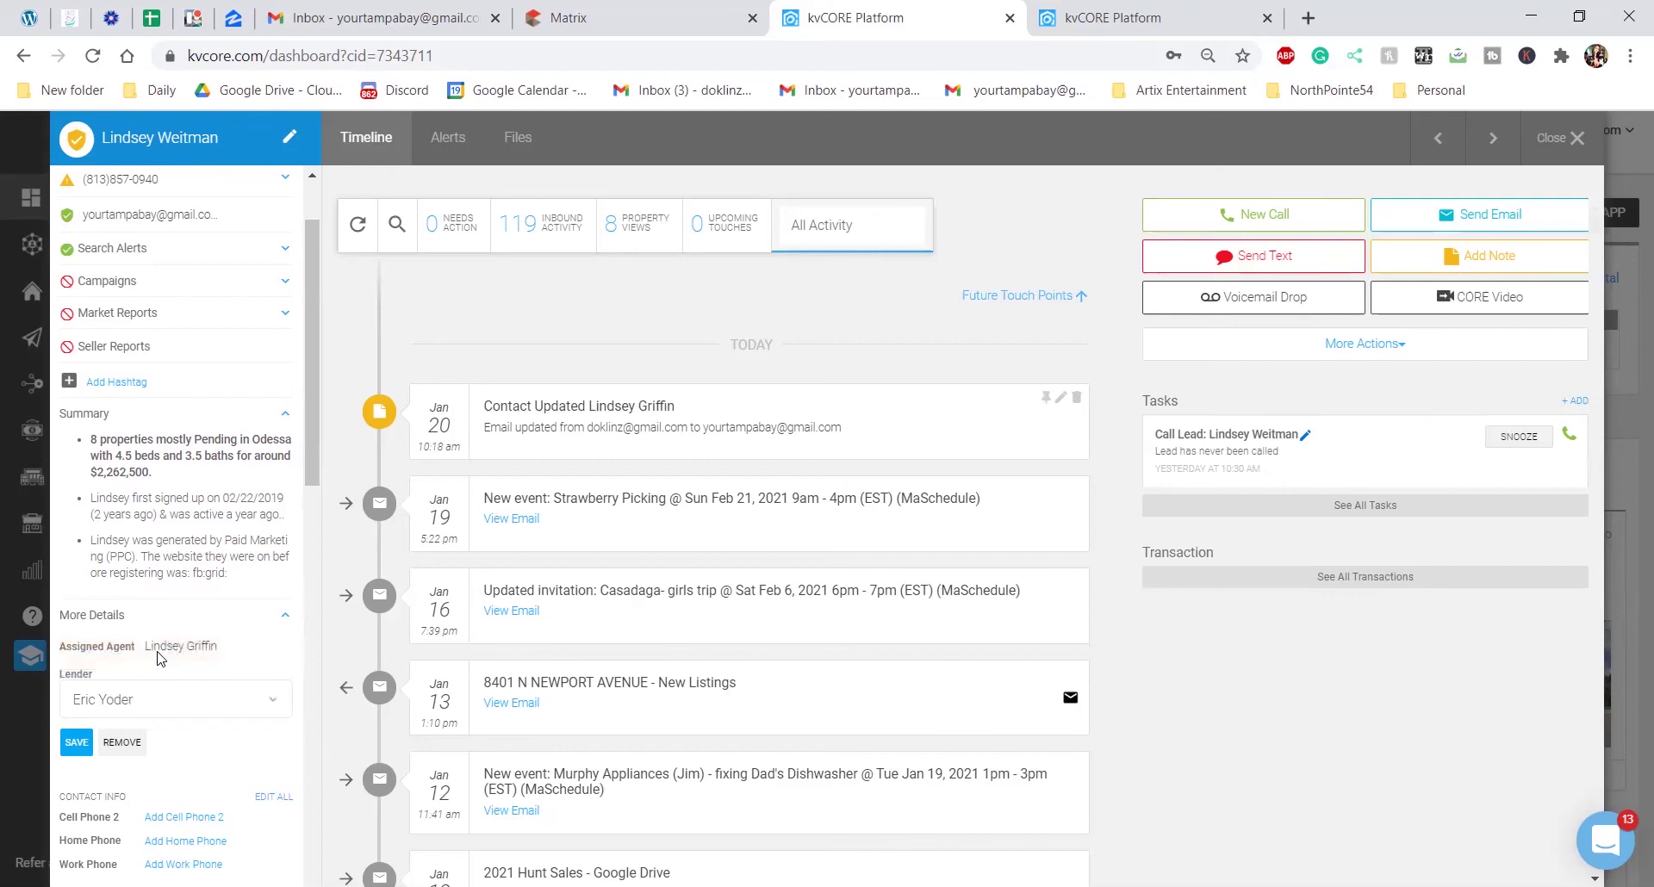
{"action": "left_click", "coordinate": [79, 751]}
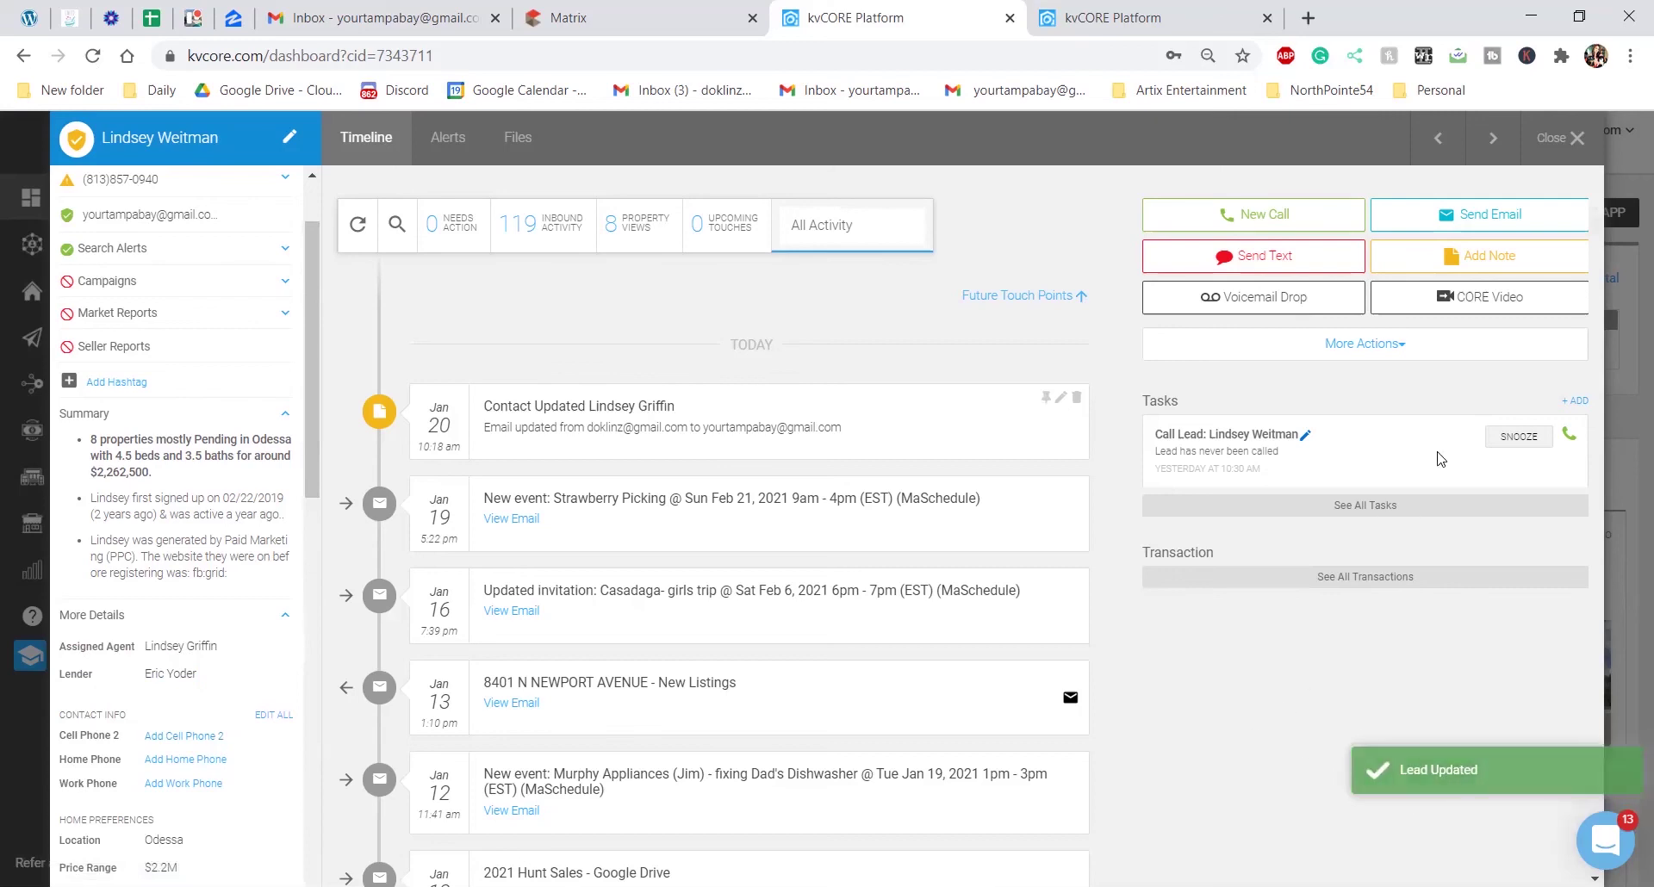
{"action": "scroll", "coordinate": [1015, 521], "scroll_direction": "down", "scroll_amount": 3}
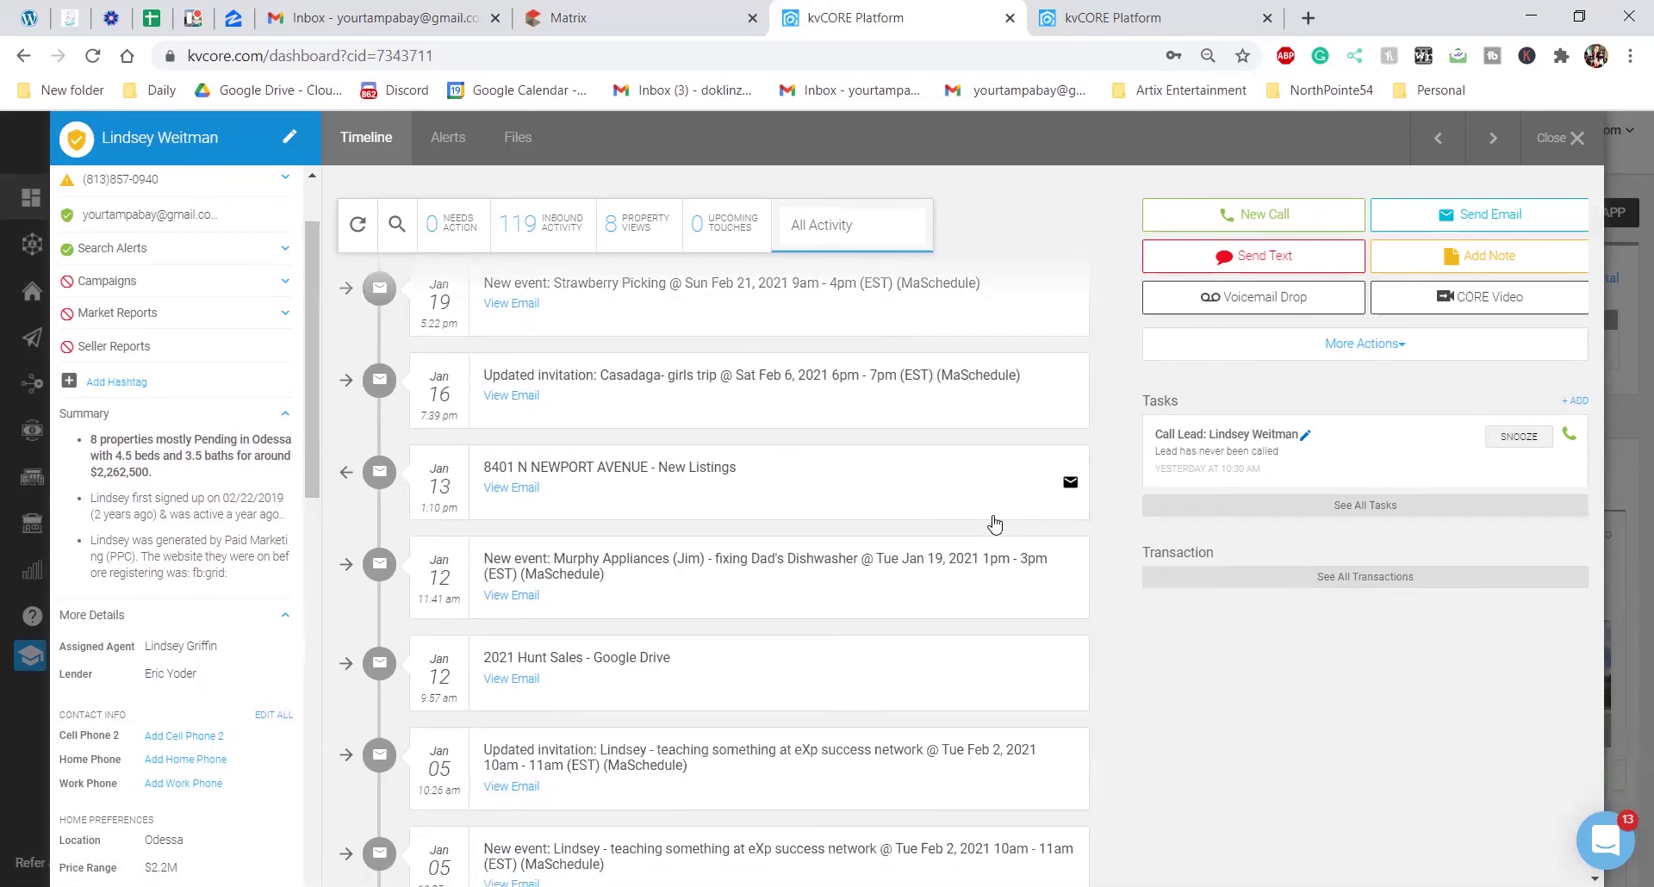
{"action": "scroll", "coordinate": [995, 523], "scroll_direction": "up", "scroll_amount": 1}
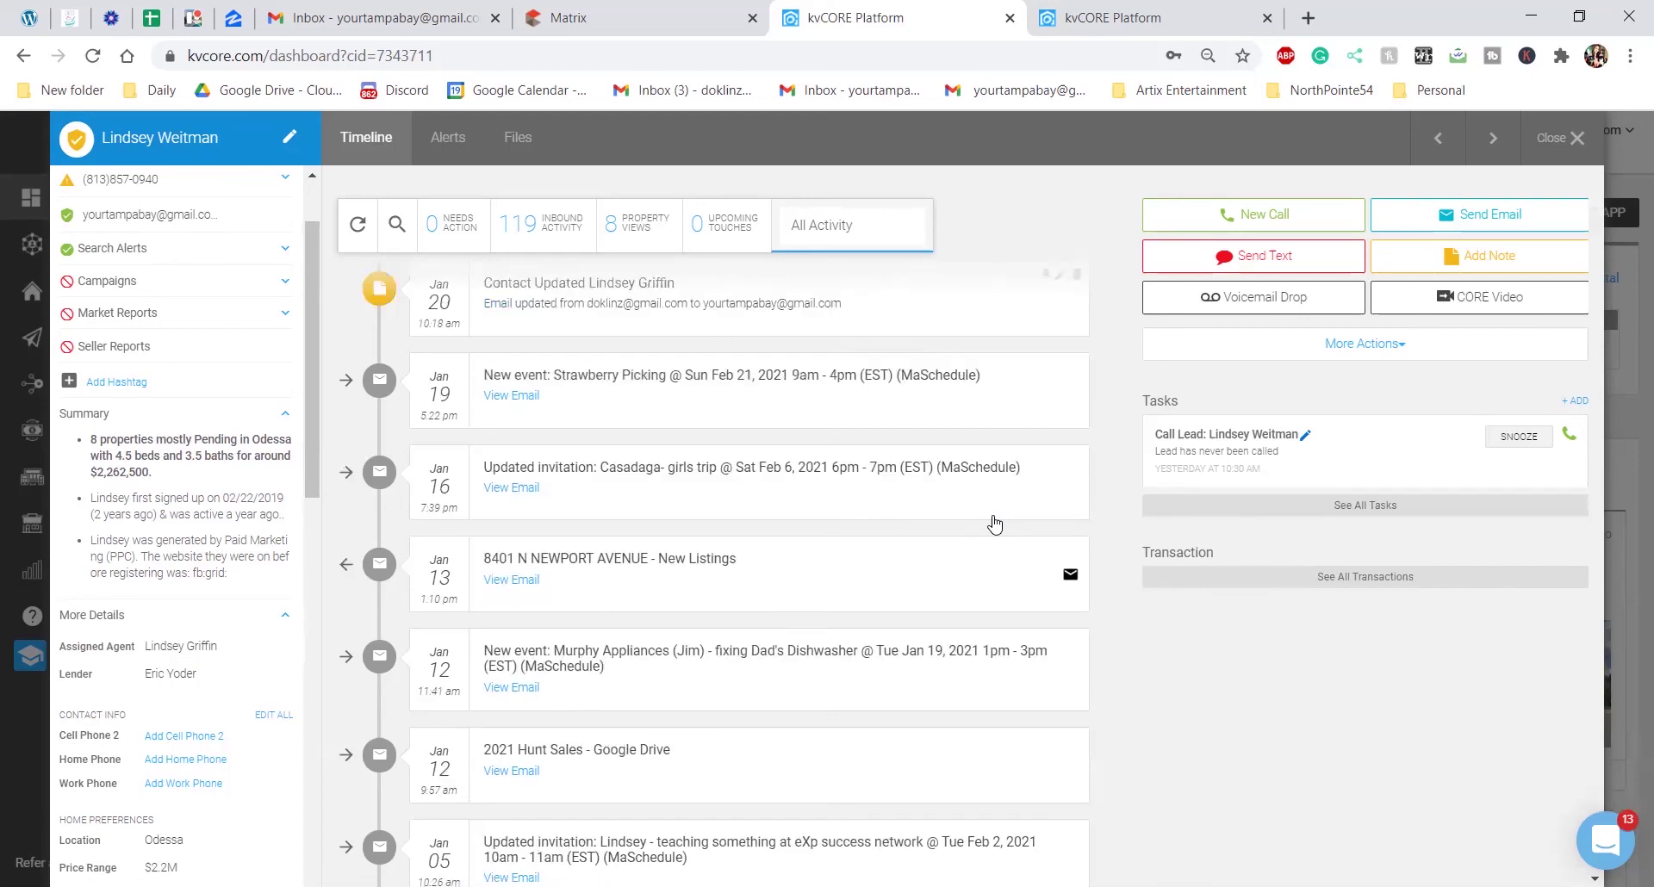